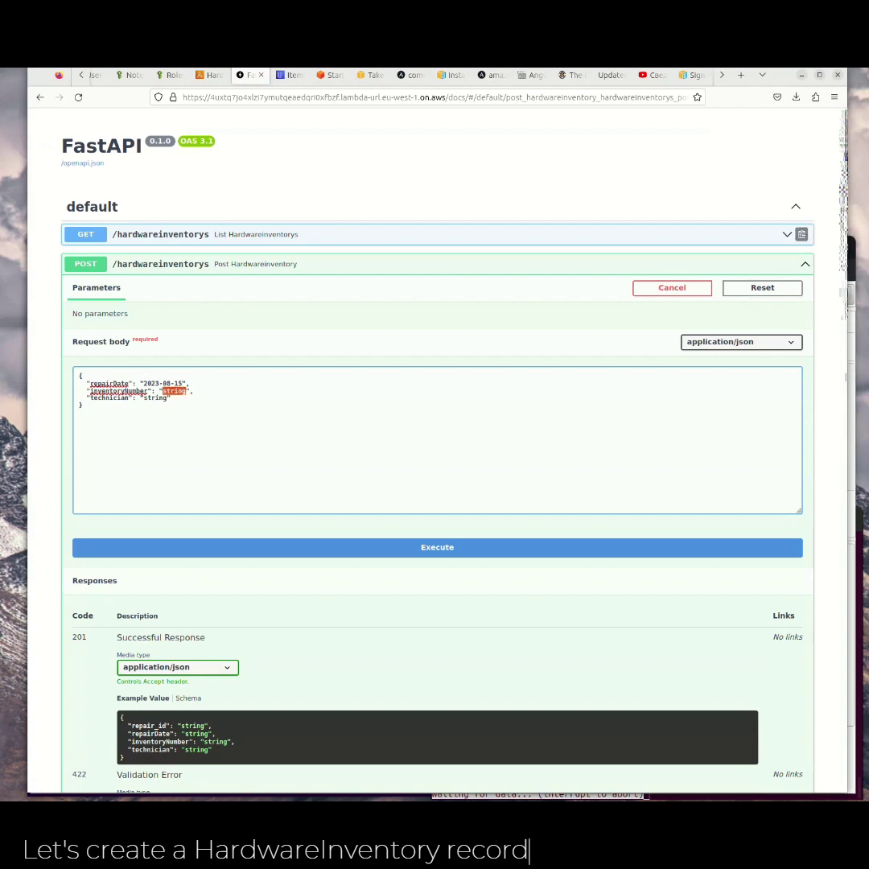
- Set inventoryNumber to POIU09870987 and technician to Test Engineer in the POST /hardwareinventorys request body, and execute the request
text(POIU09070987)
double_click(155, 398)
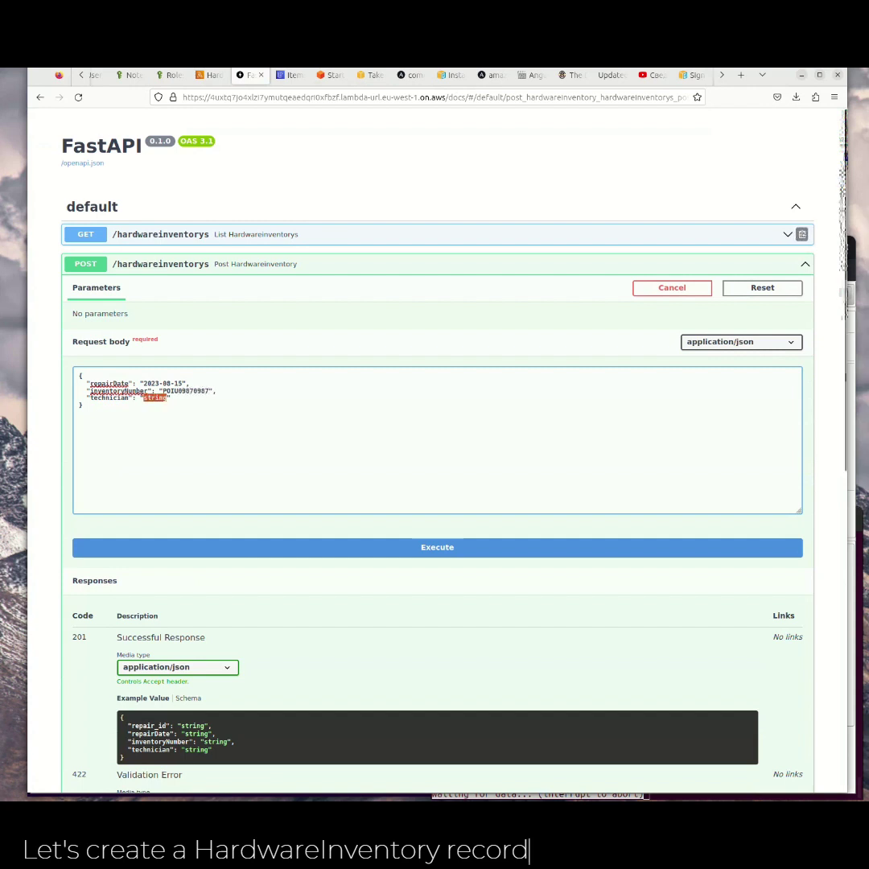
text(Test Engineer)
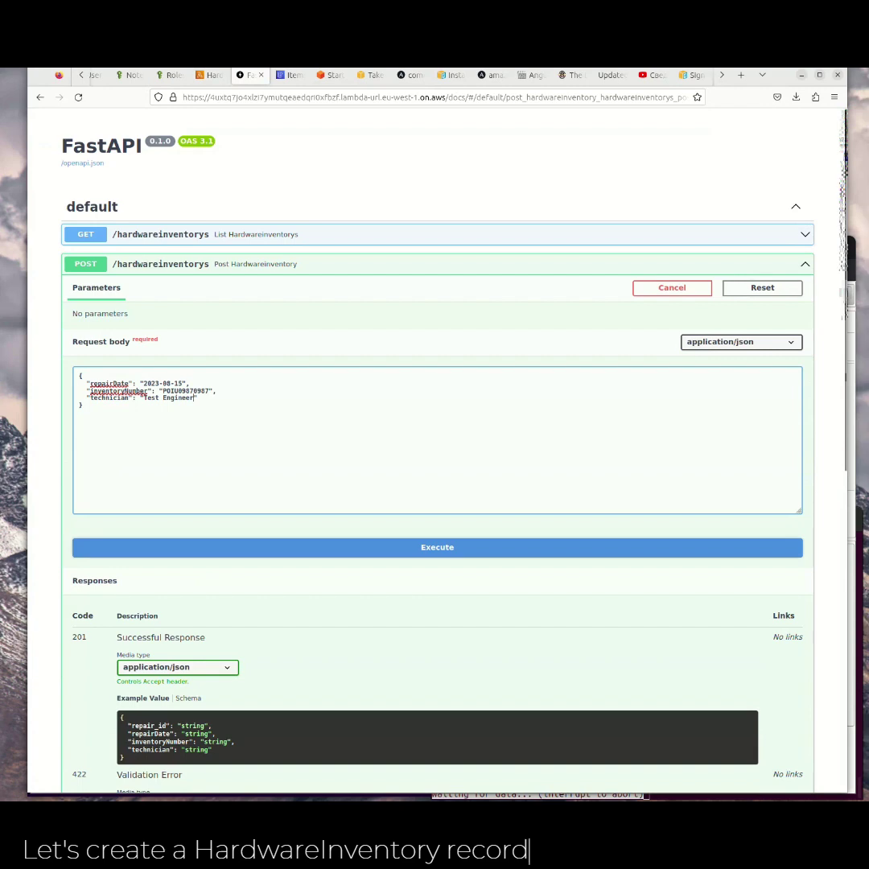
click(437, 548)
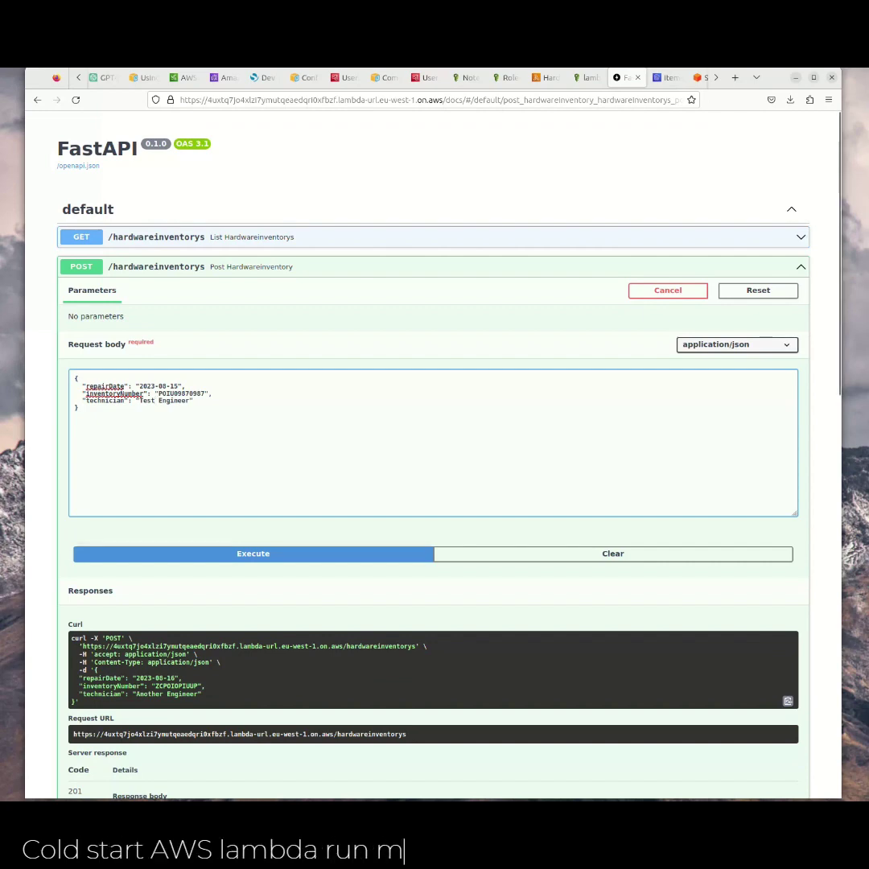
click(252, 554)
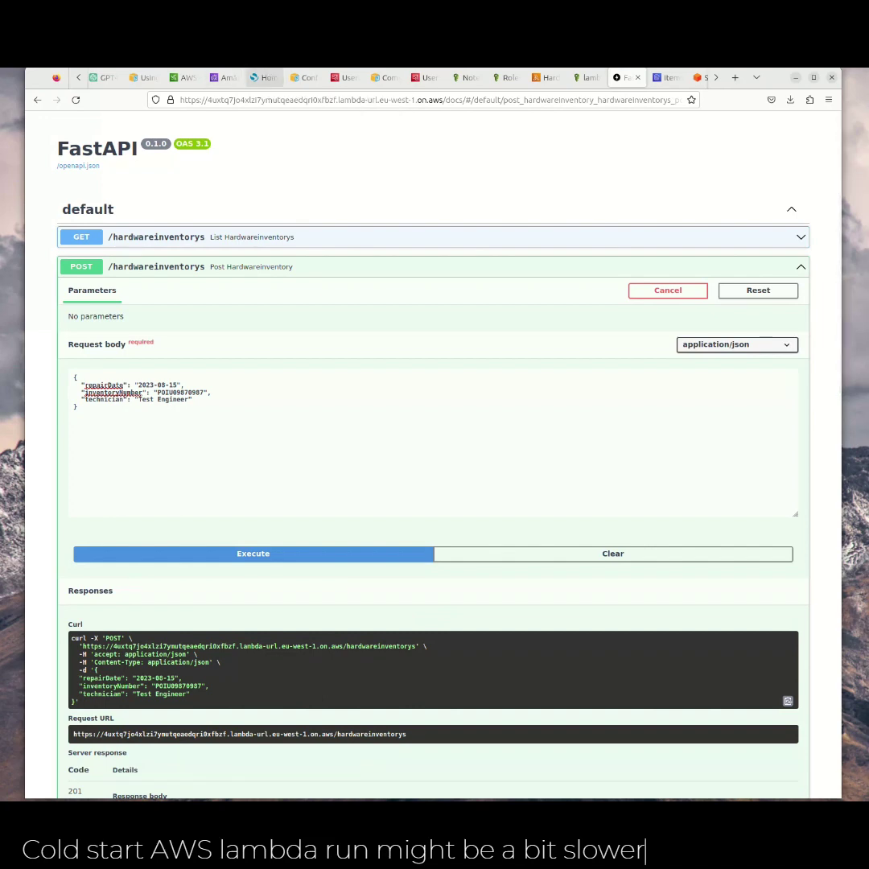
- Switch to OpenSearch Dashboards, run the match_all search in the Dev Tools console, and highlight the events index record in the response
click(264, 77)
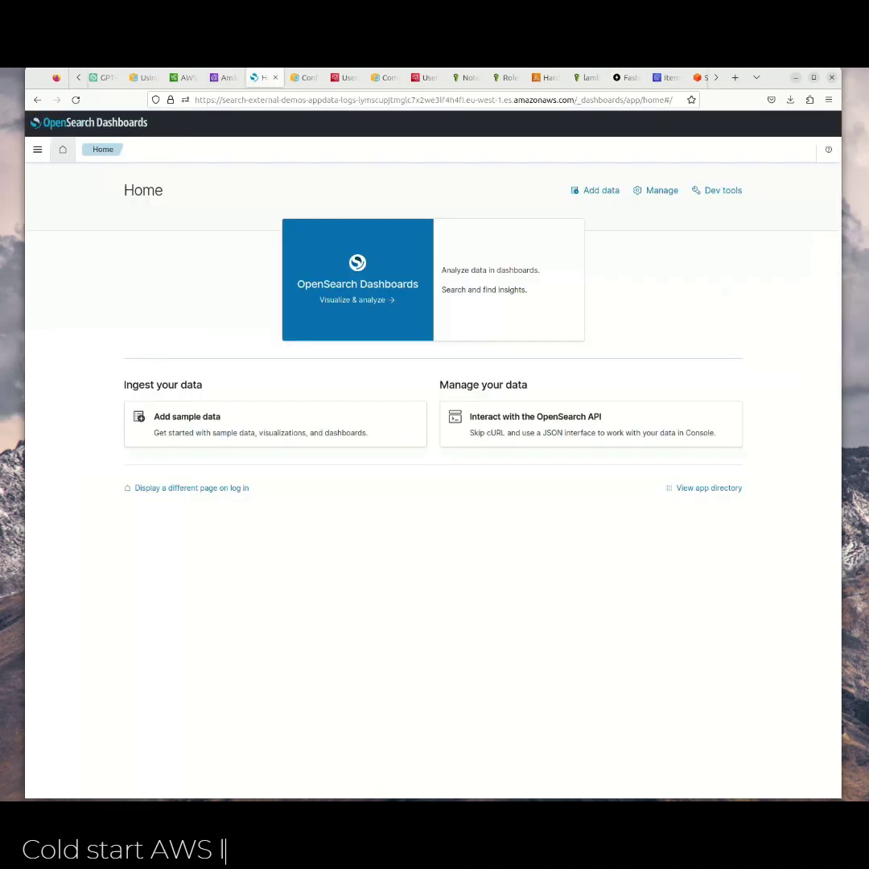
click(535, 417)
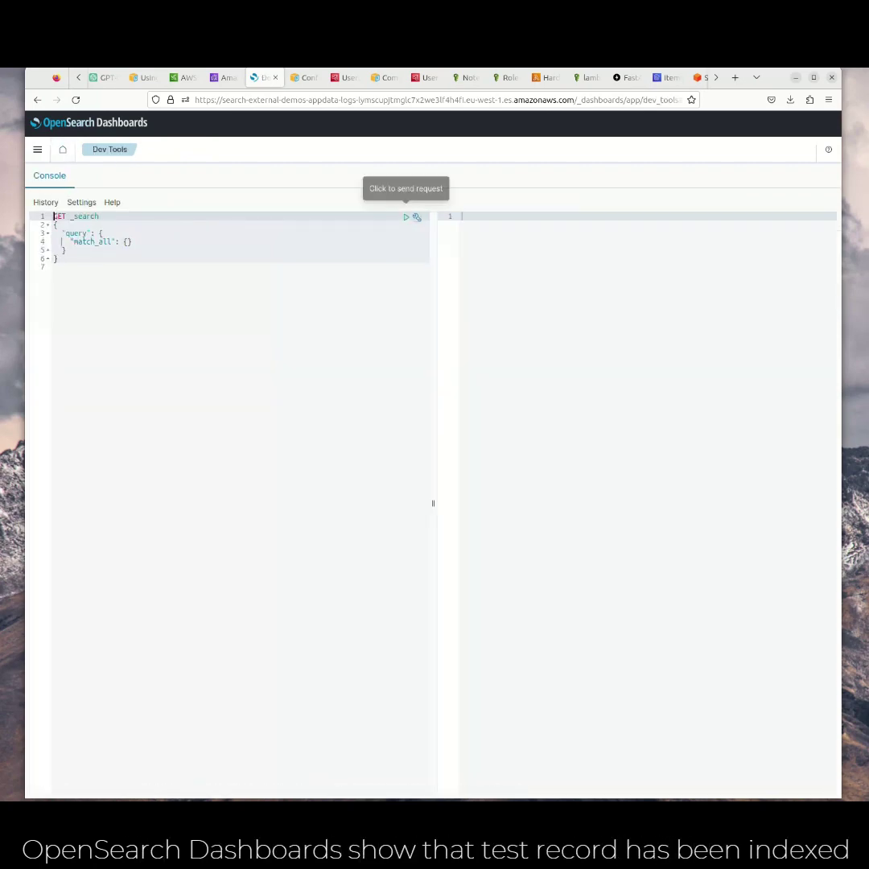
click(406, 217)
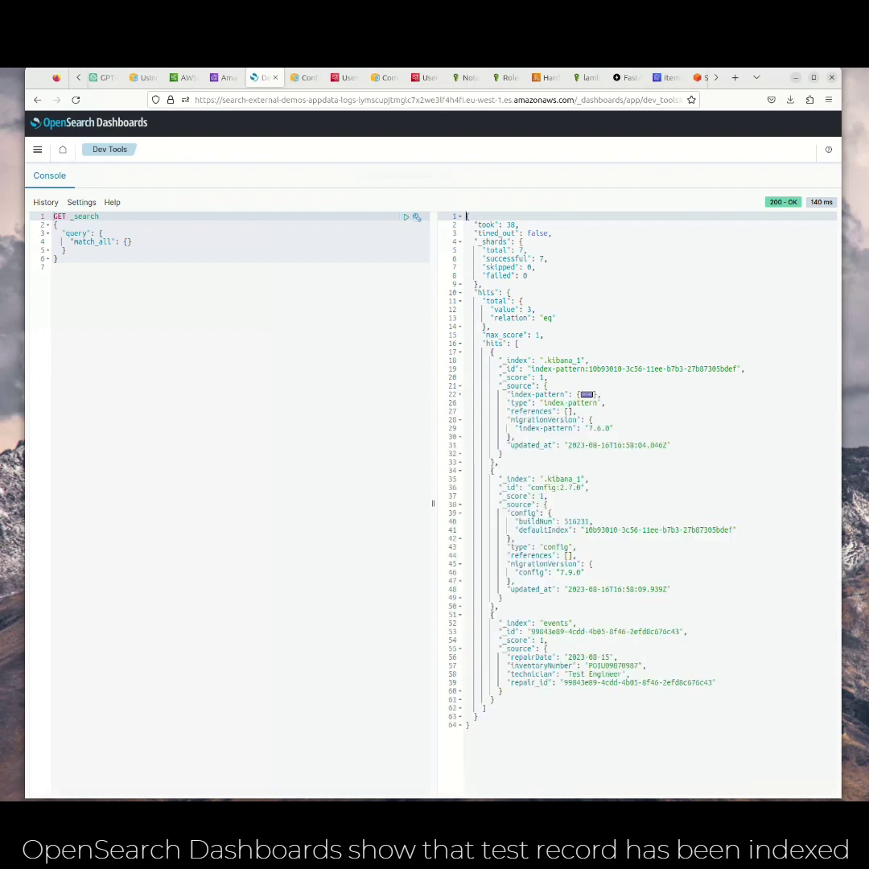
drag(492, 700, 491, 614)
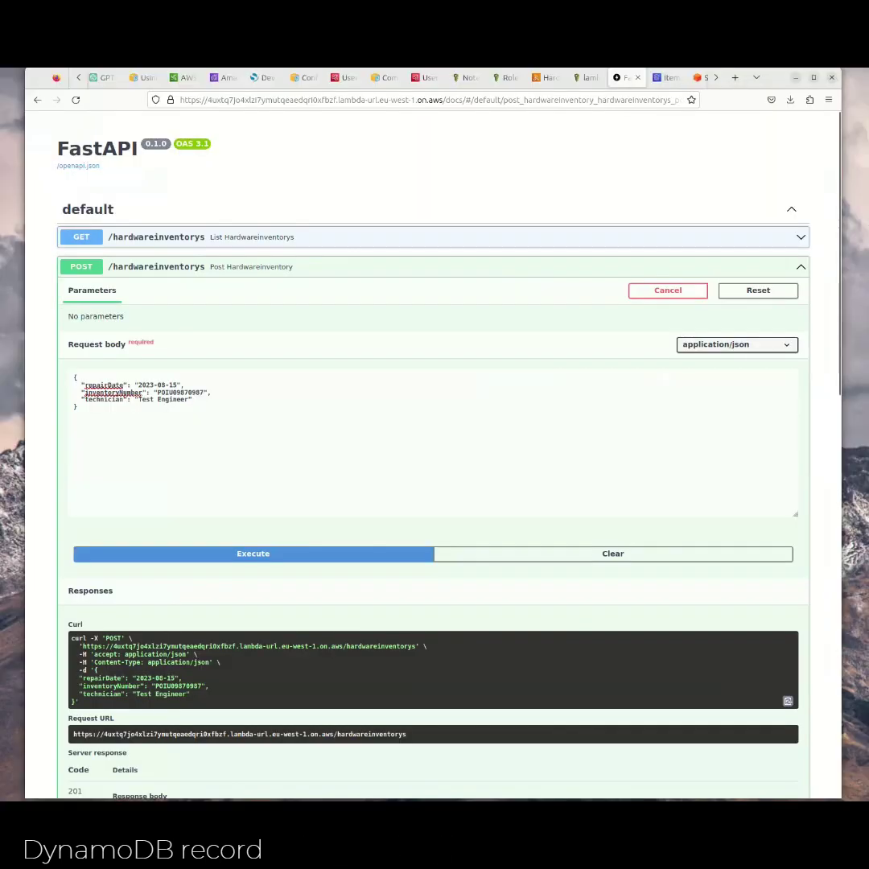
- In the FastAPI docs, execute GET /hardwareinventorys without a next_token and highlight the record in the response body
click(793, 266)
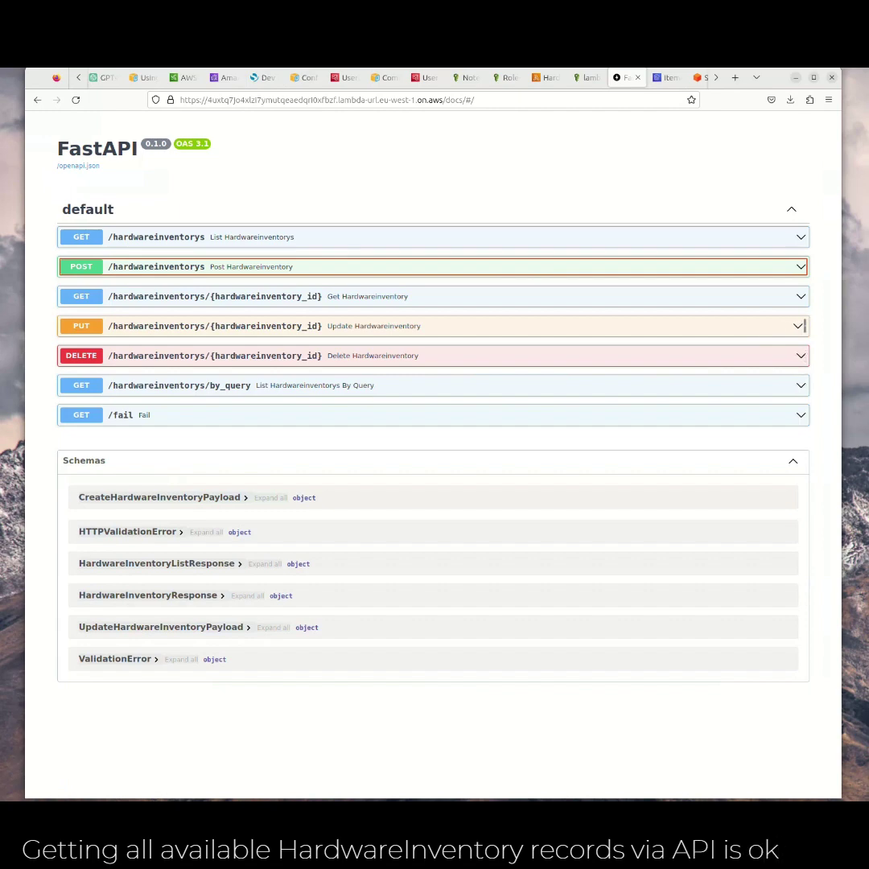
click(674, 237)
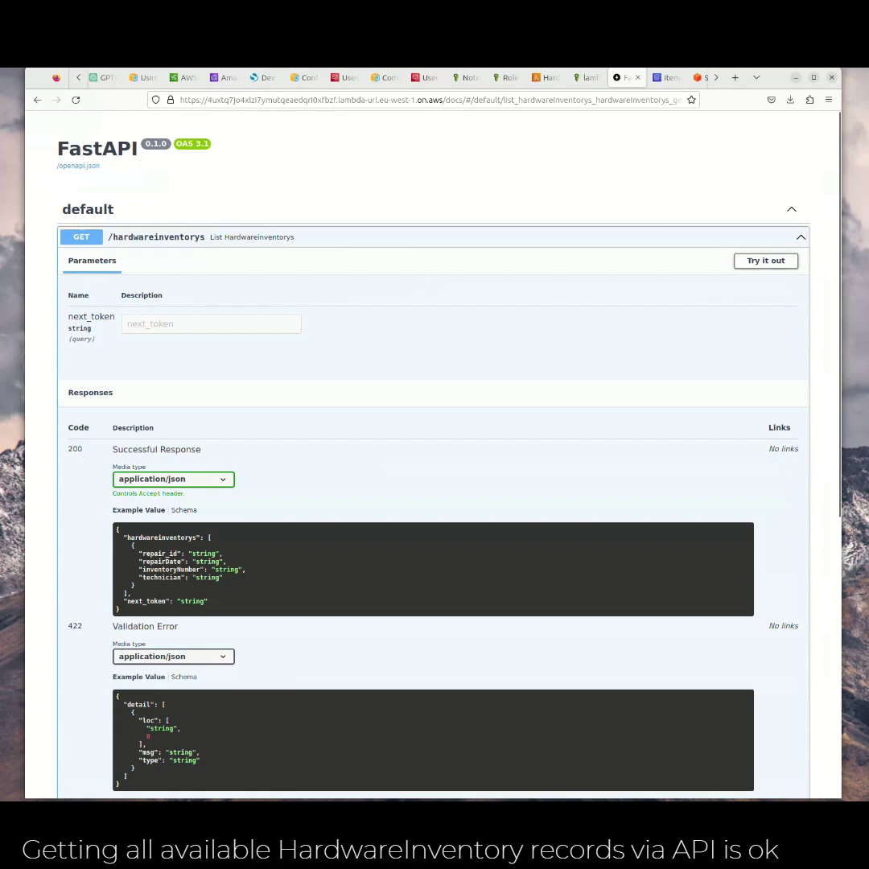
click(766, 260)
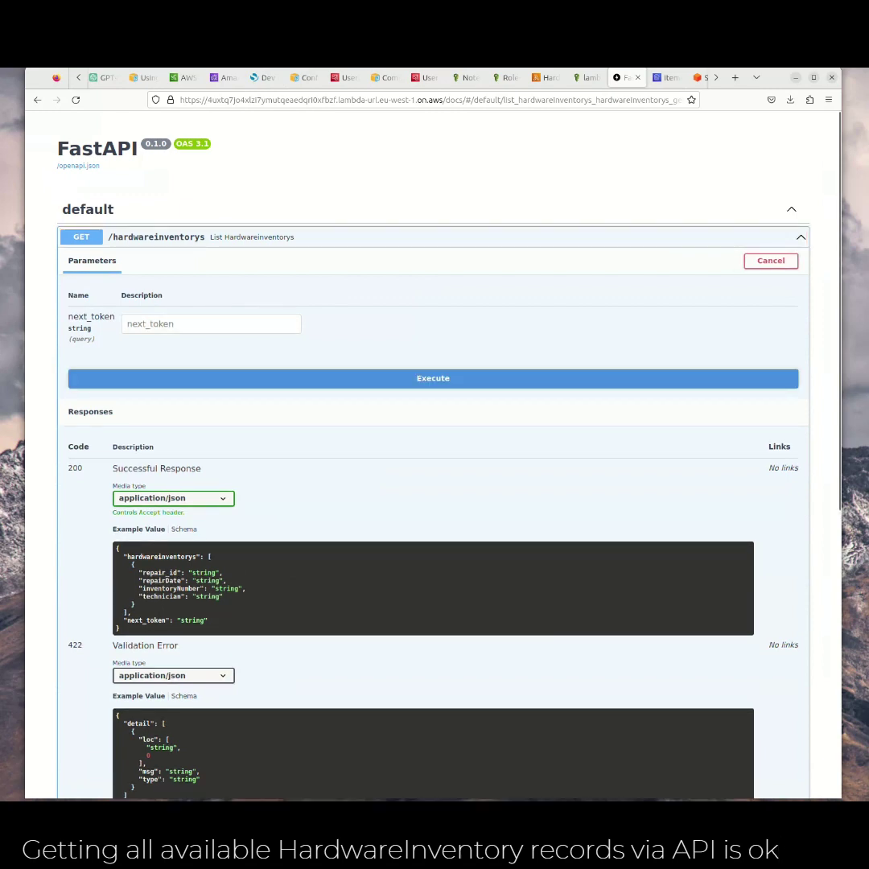
click(433, 378)
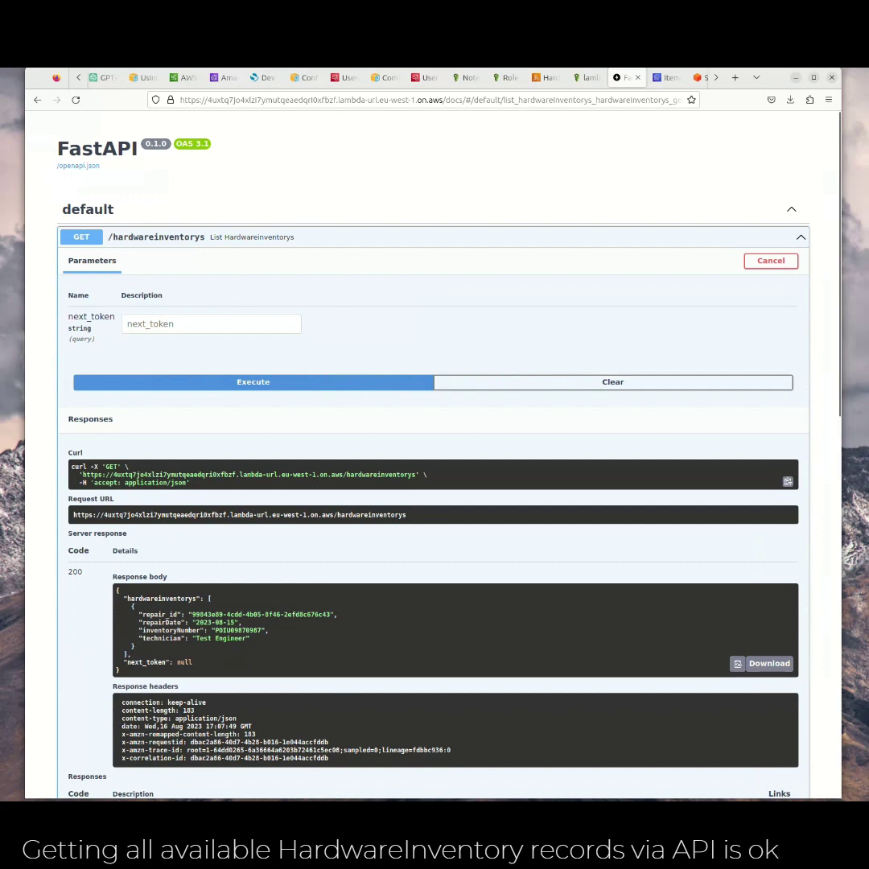
drag(135, 647, 117, 606)
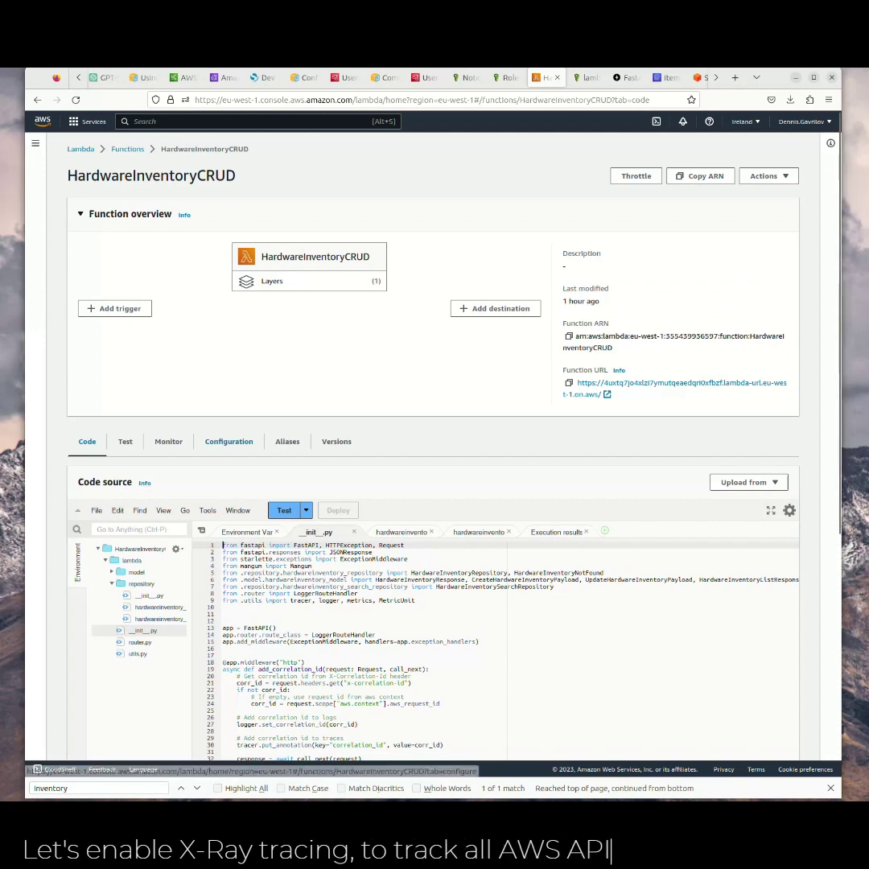
- Enable AWS X-Ray active tracing in the HardwareInventoryCRUD Lambda function's monitoring tools and save the configuration
click(228, 441)
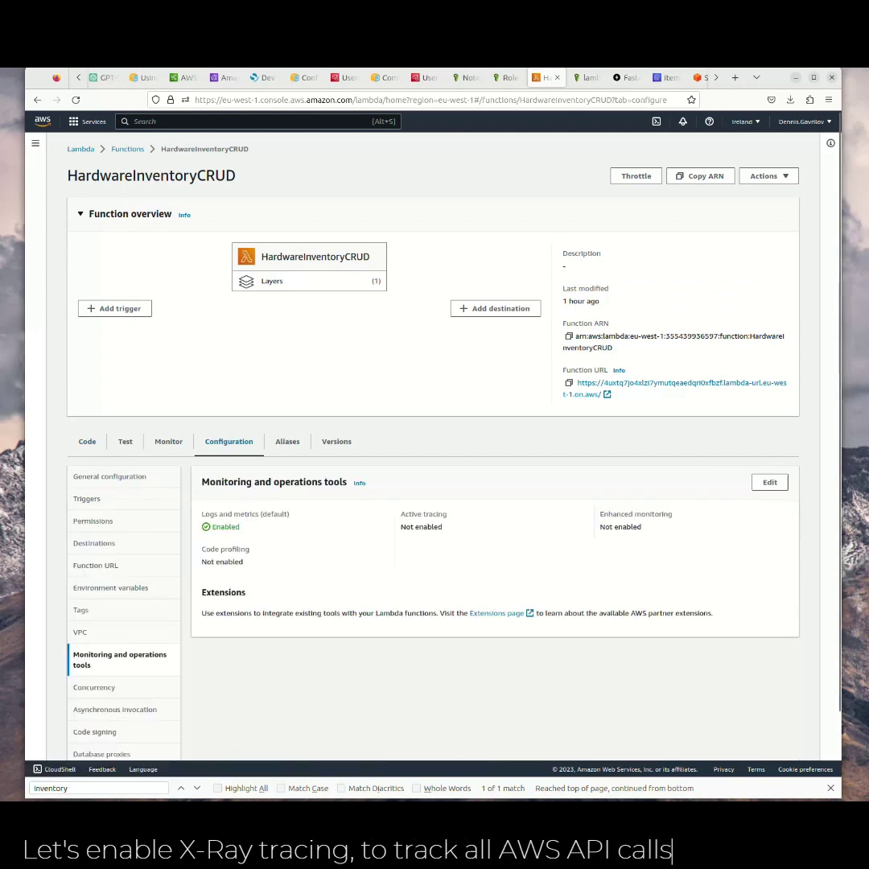
click(769, 482)
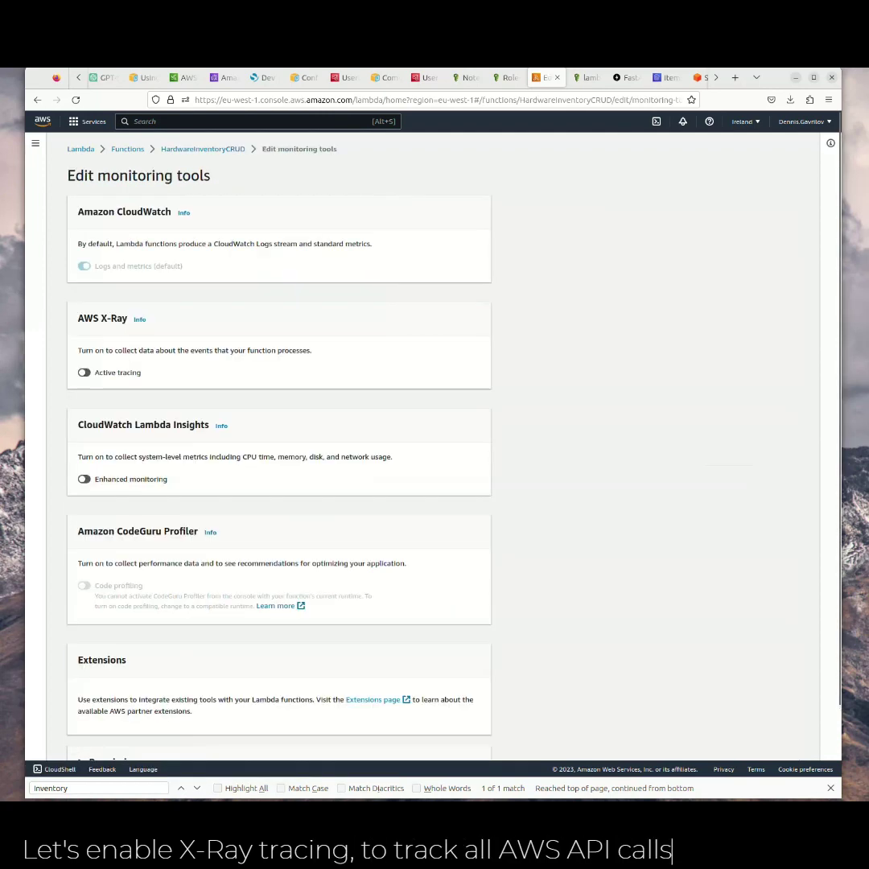
click(83, 372)
scroll(433, 446, down, 2)
click(466, 742)
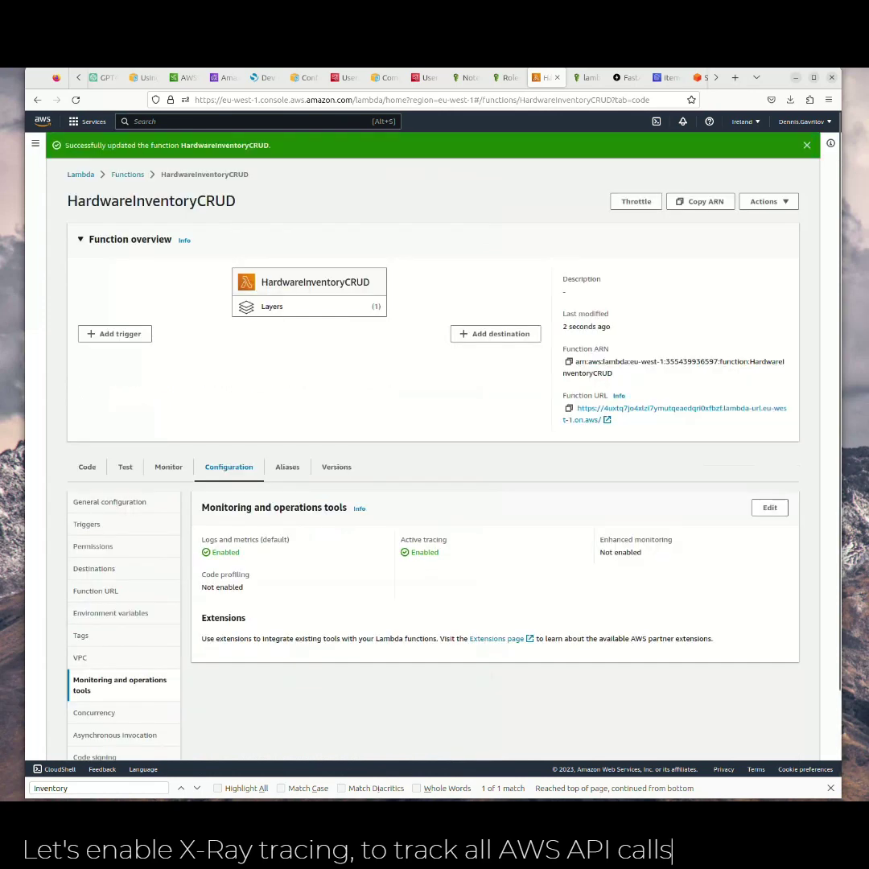
- Return to POST /hardwareinventorys in the FastAPI docs and set repairDate in the request body to 2023-08-16
click(626, 77)
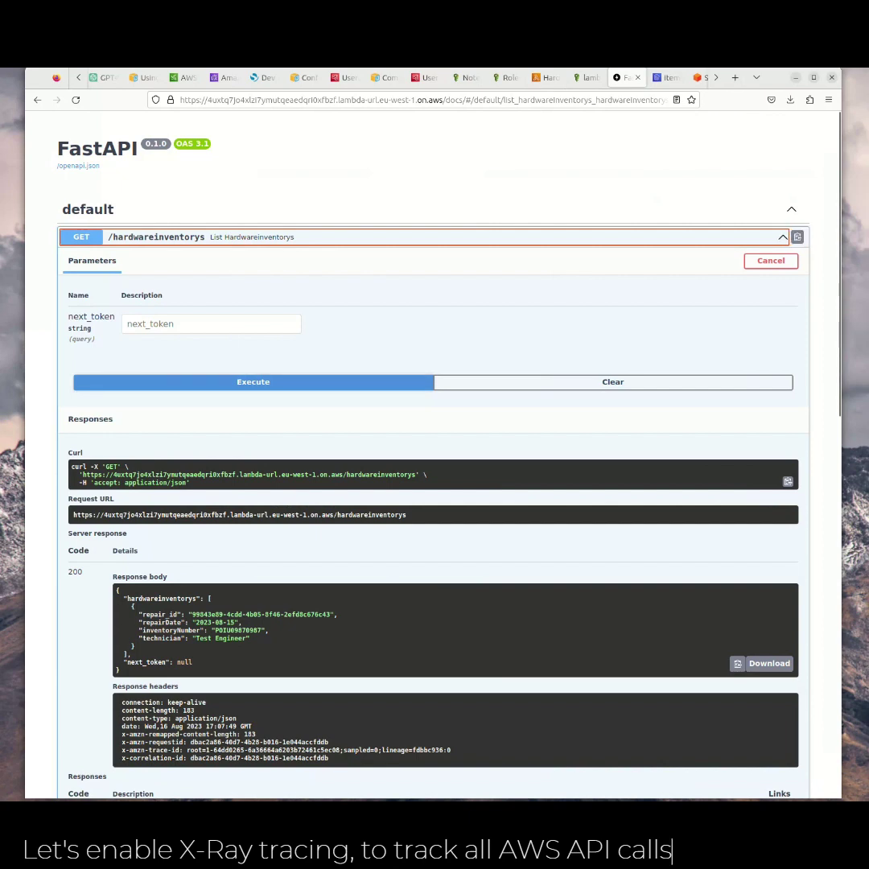
click(799, 237)
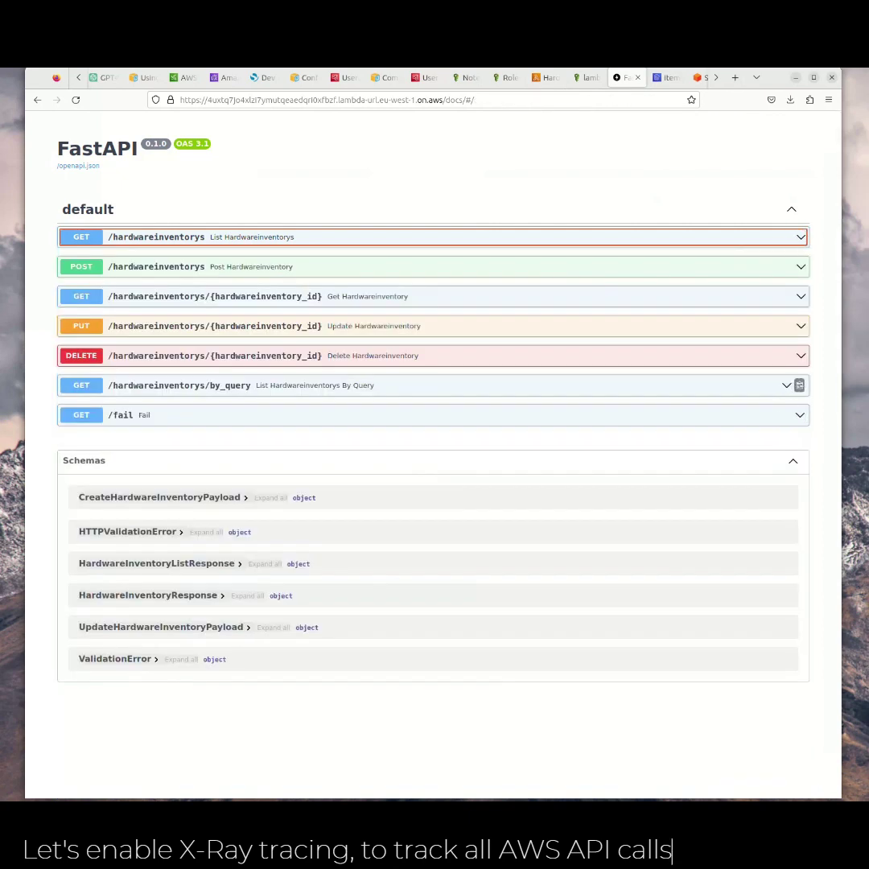
click(801, 266)
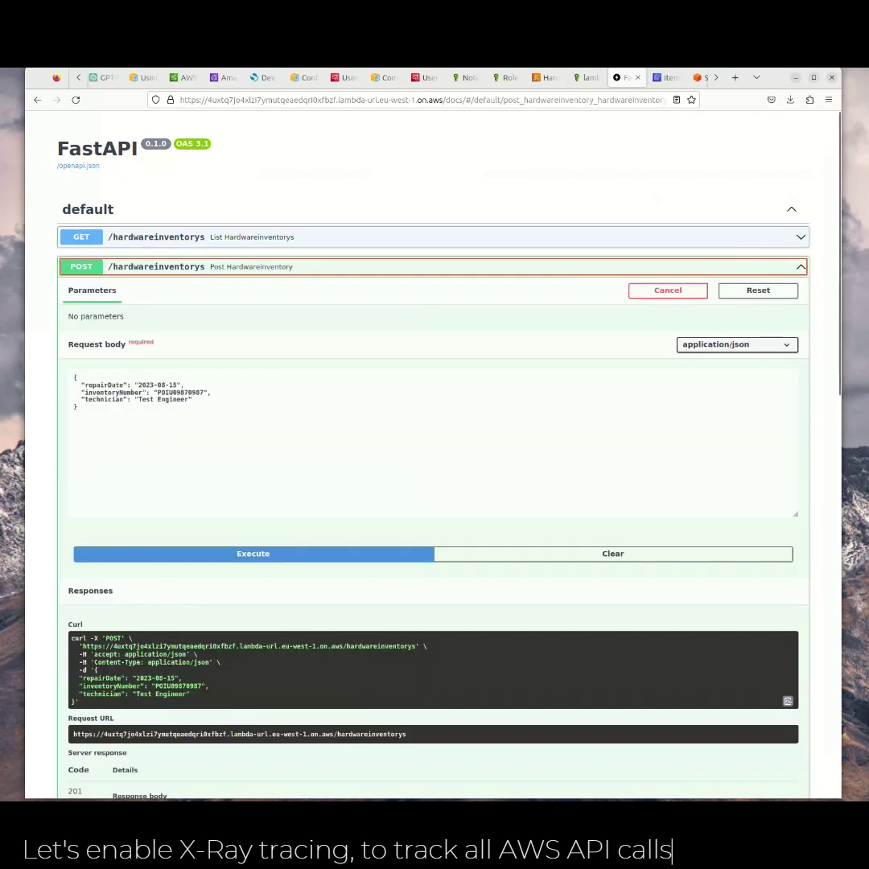
click(178, 386)
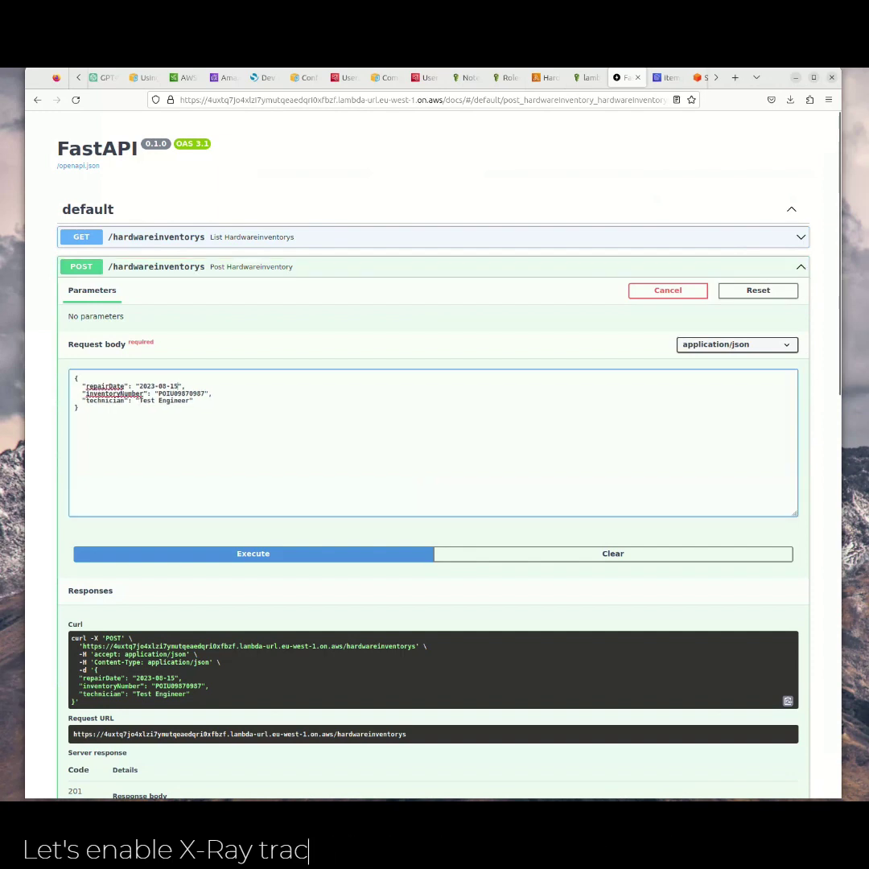
key(BackSpace)
text(6)
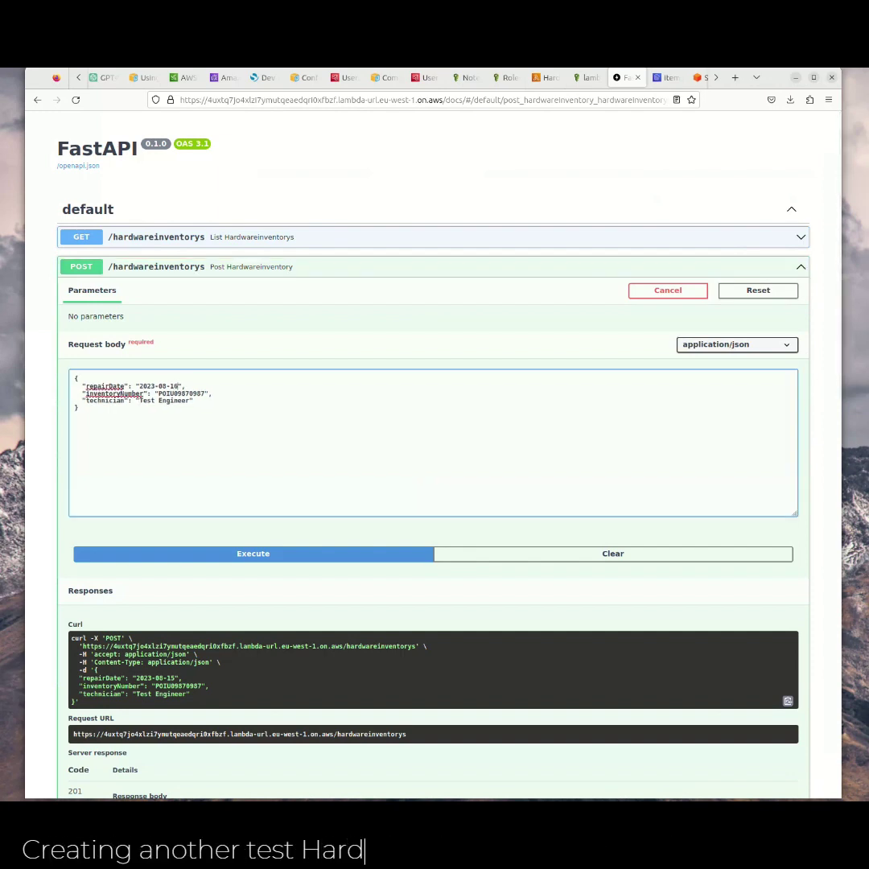
- Set inventoryNumber to UYRTUYRTUYUT and technician to Another Engineer in the request body, and execute the request
double_click(182, 394)
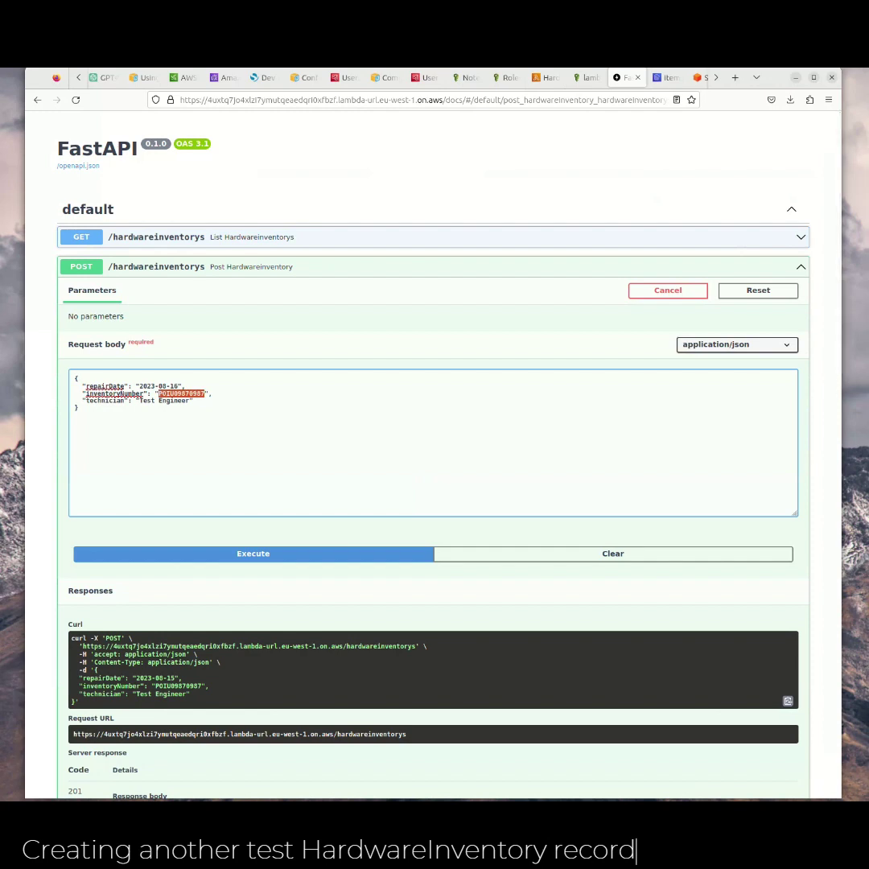
text(UYRTUYRTUYUT)
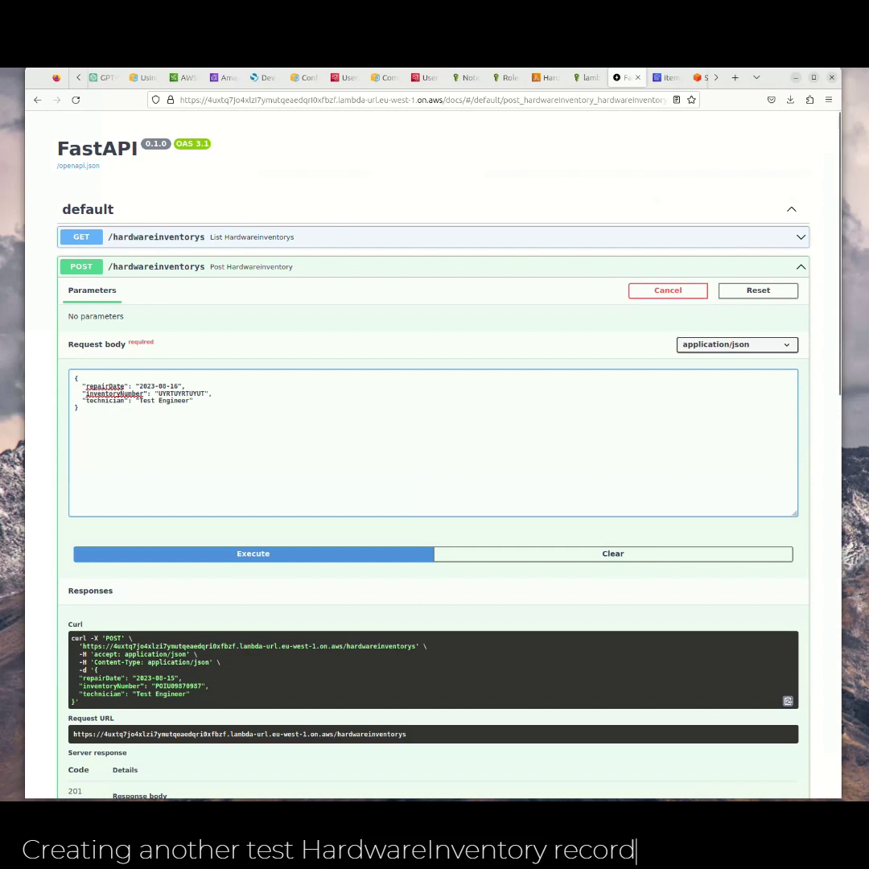
double_click(146, 400)
text(Another)
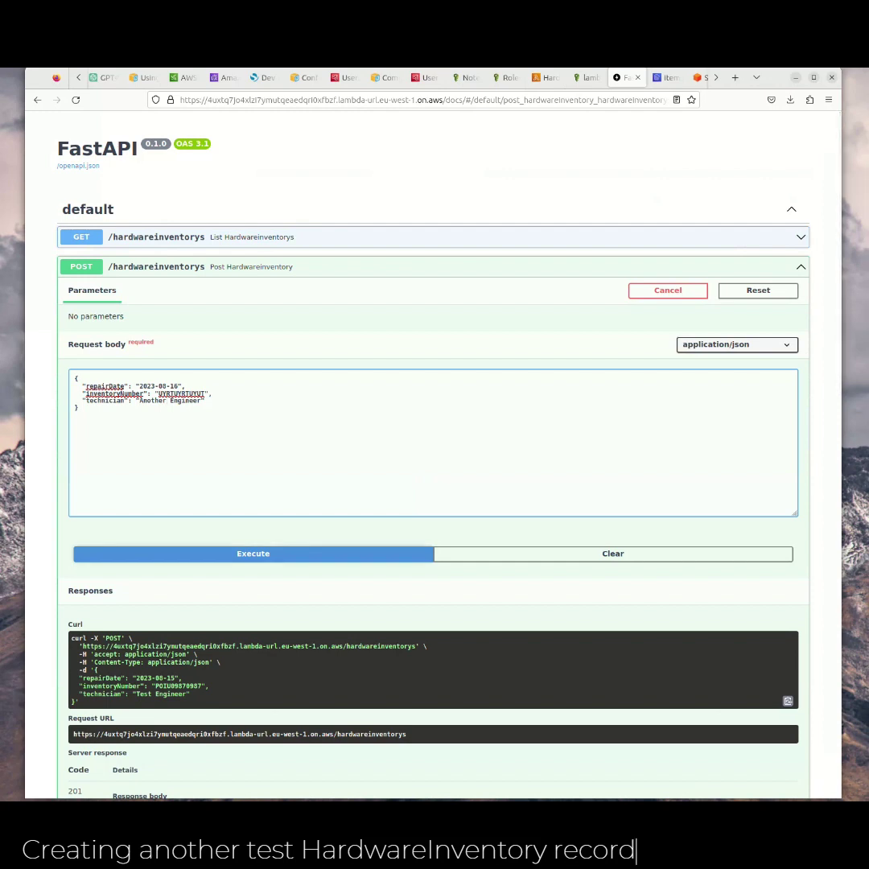
click(253, 554)
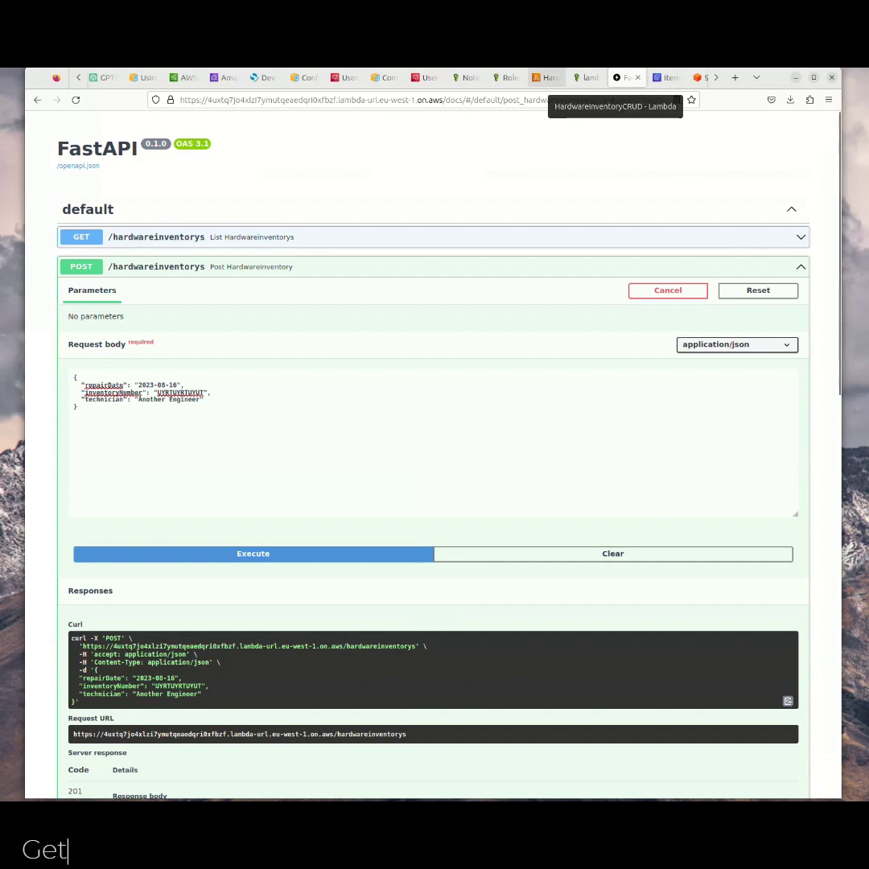
- From the HardwareInventoryCRUD function's monitoring page, open its CloudWatch logs and the most recent log stream
click(548, 78)
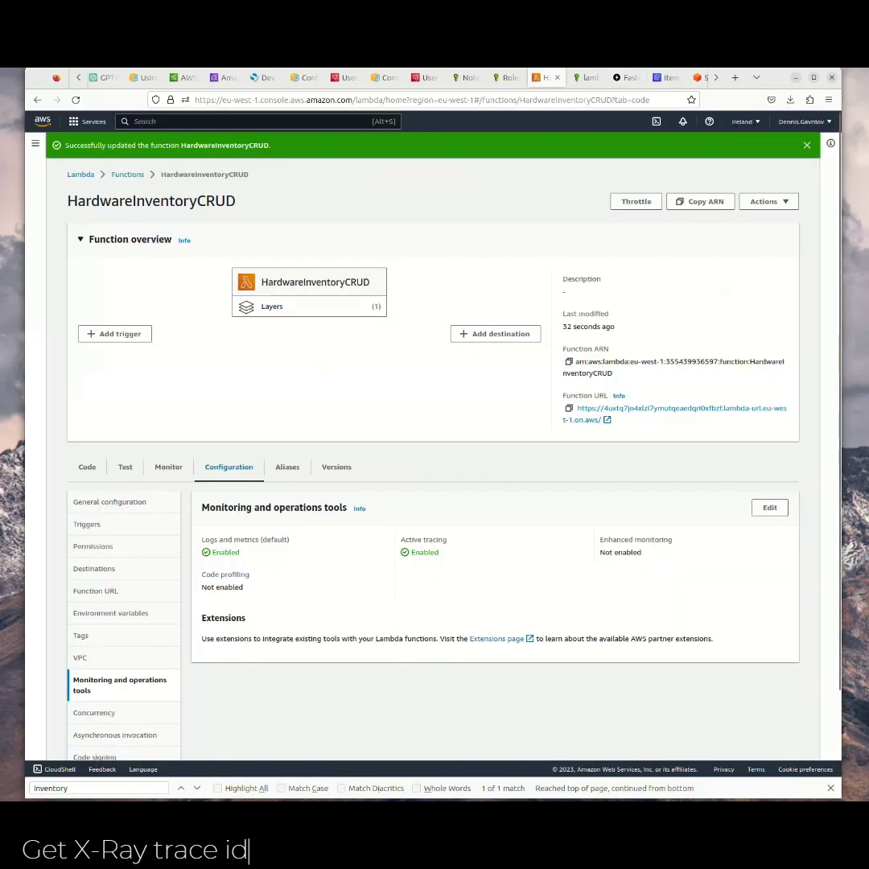
click(169, 467)
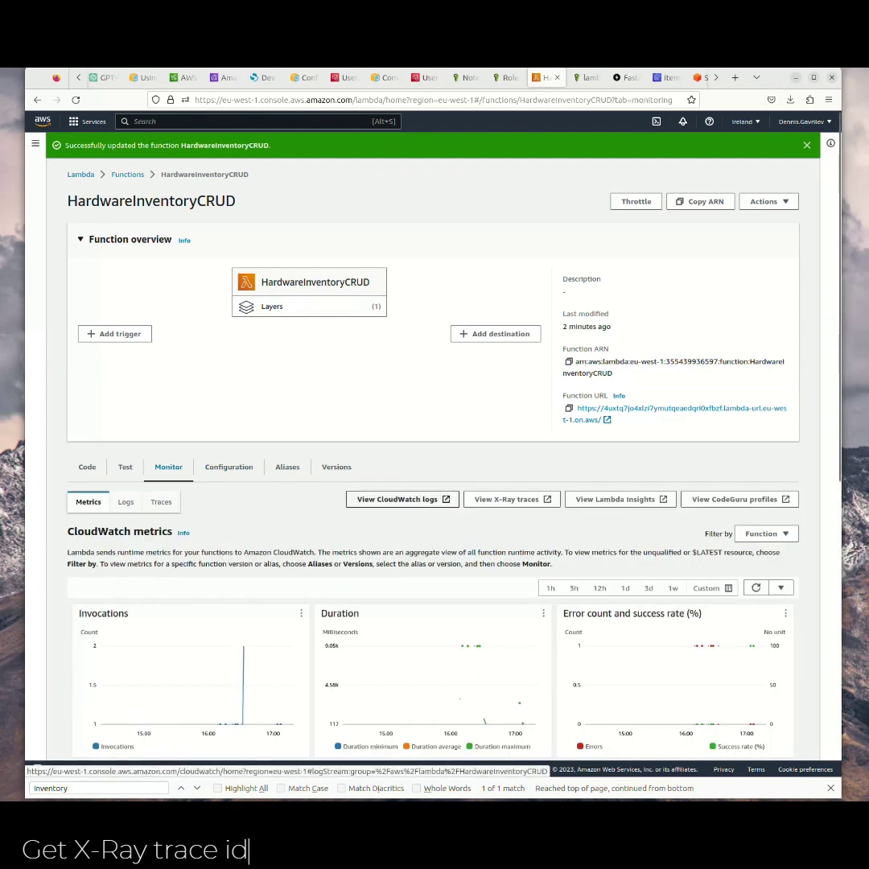
click(398, 499)
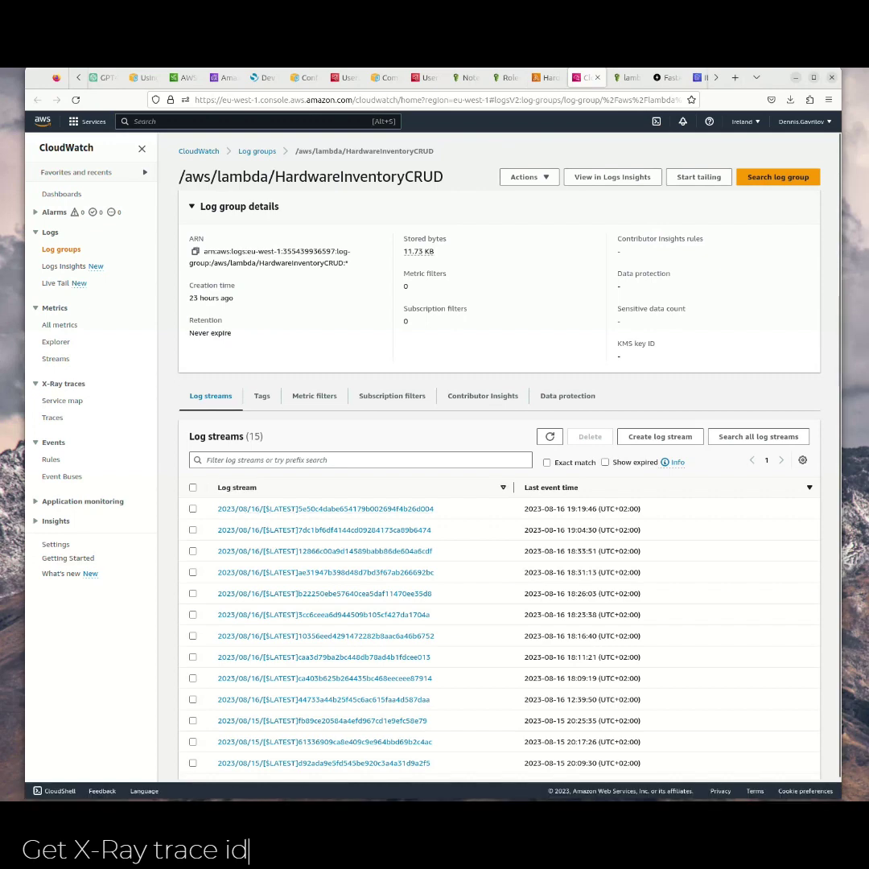
click(325, 509)
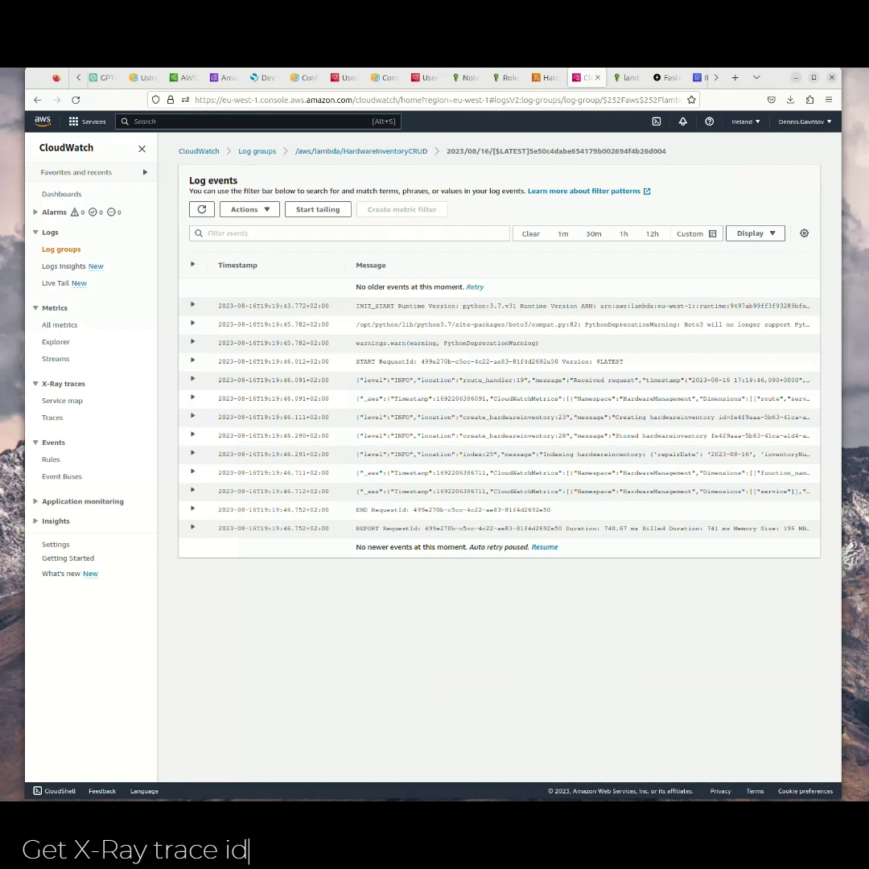
- Expand the "Indexing hardwareinventory" log event and copy its xray_trace_id value
click(192, 453)
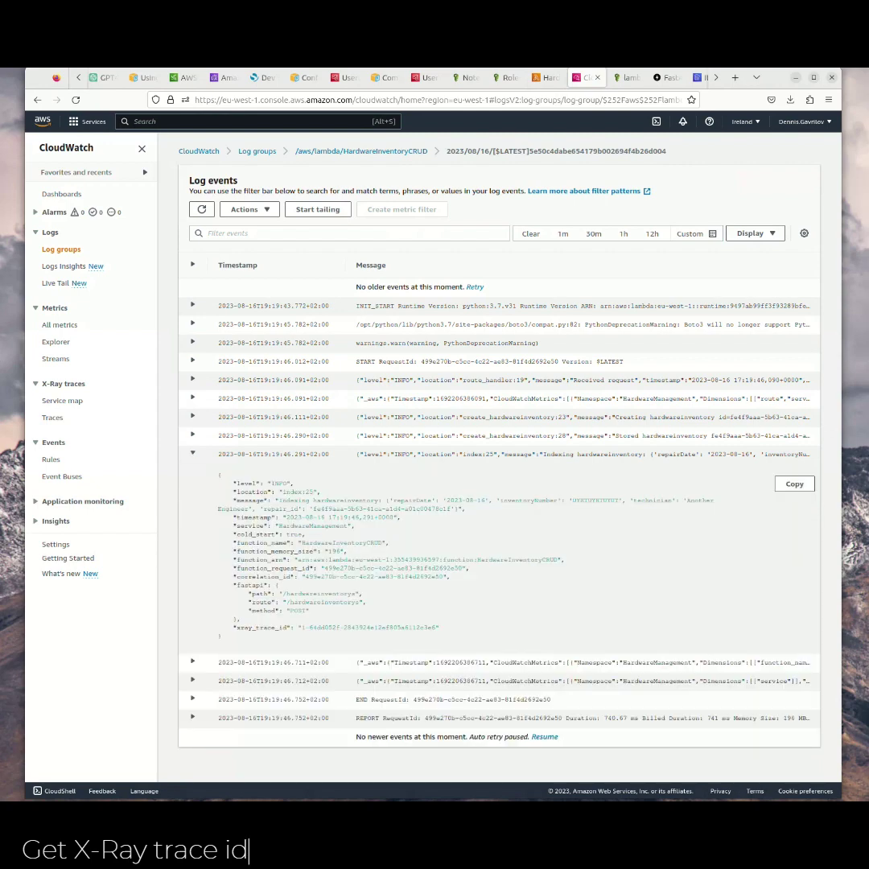
drag(299, 627, 437, 627)
right_click(432, 631)
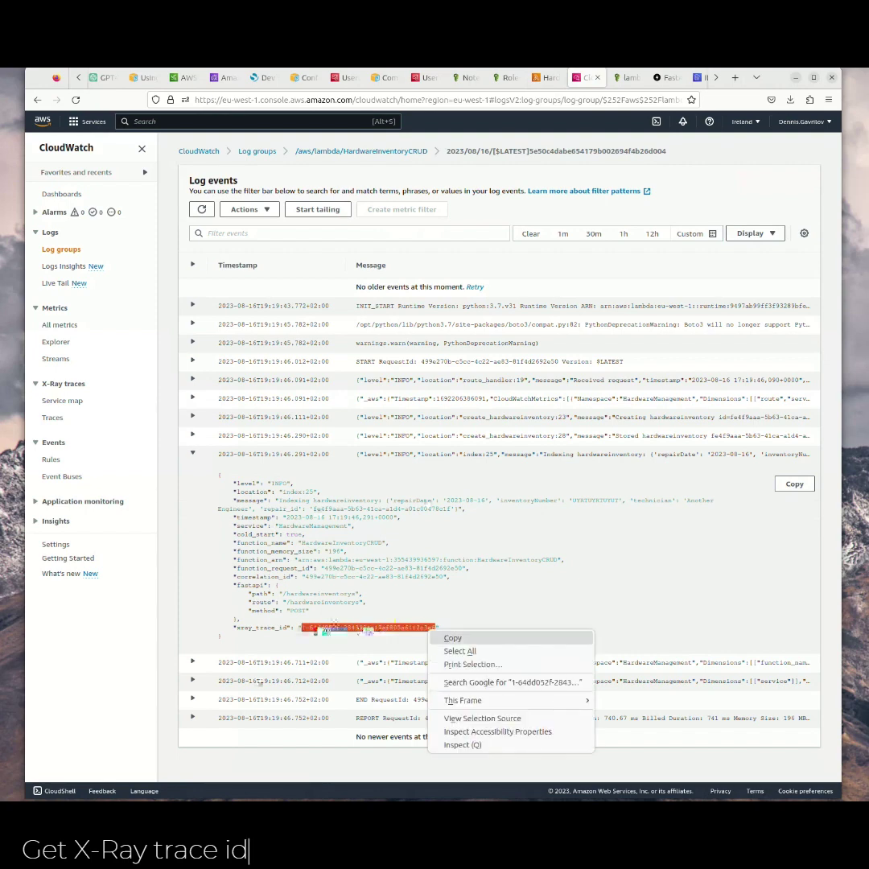
click(452, 637)
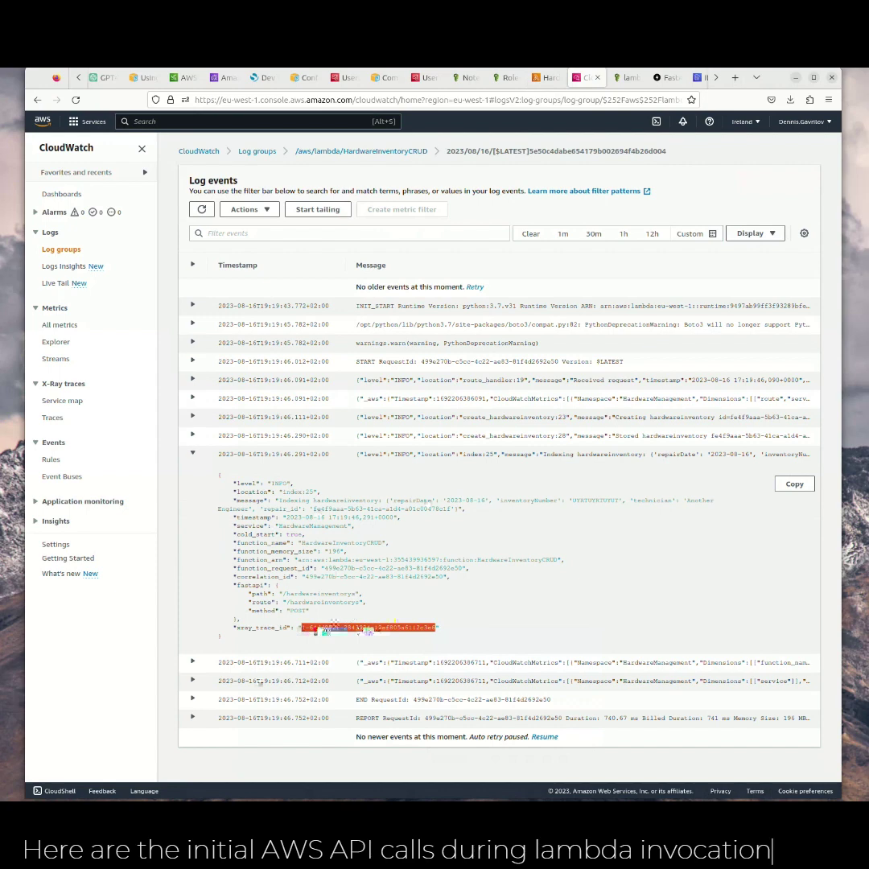
- From the HardwareInventoryCRUD monitoring page, open X-Ray traces, look up the copied trace ID, and examine its trace map, segments timeline and logs
click(546, 77)
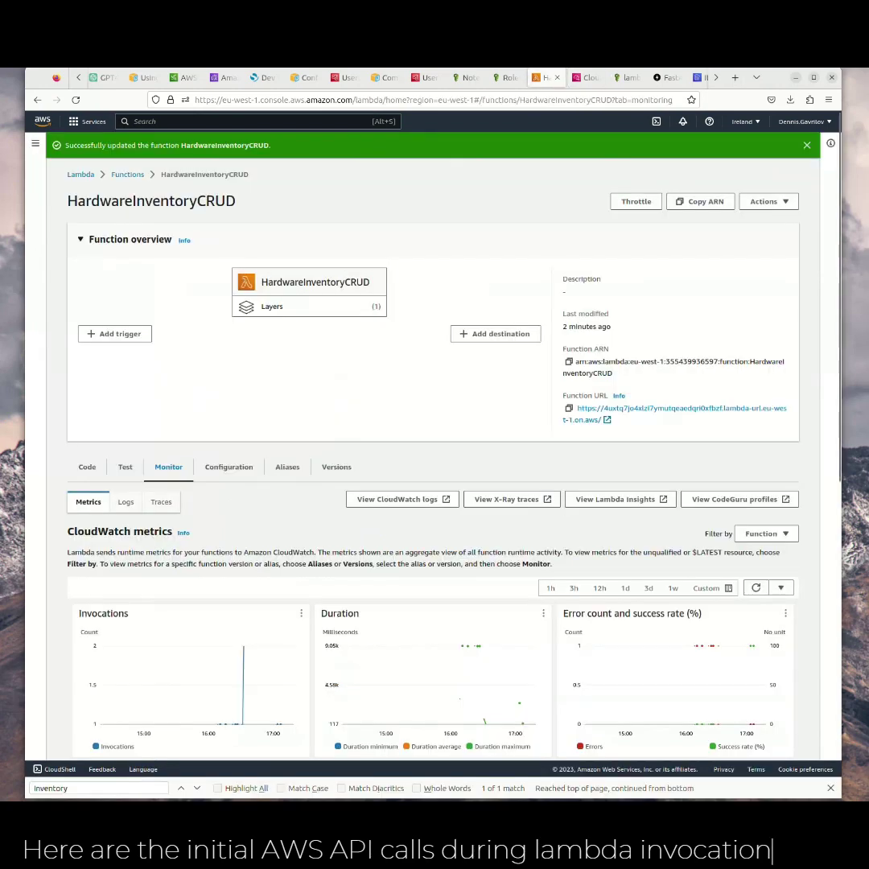
click(507, 499)
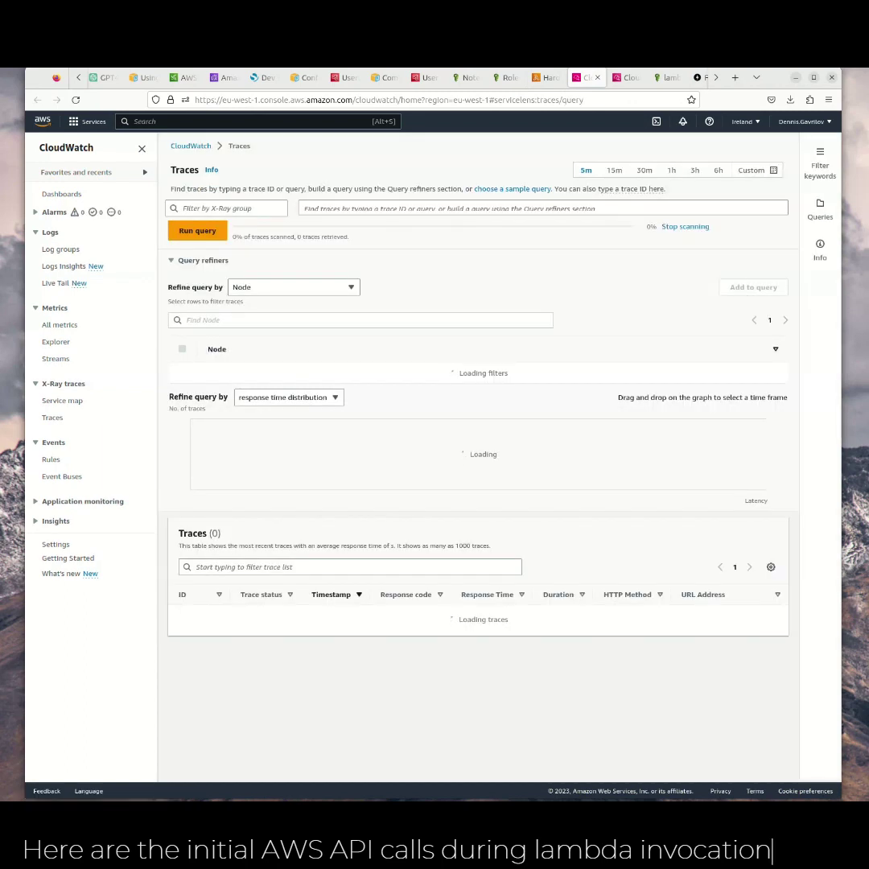
right_click(344, 210)
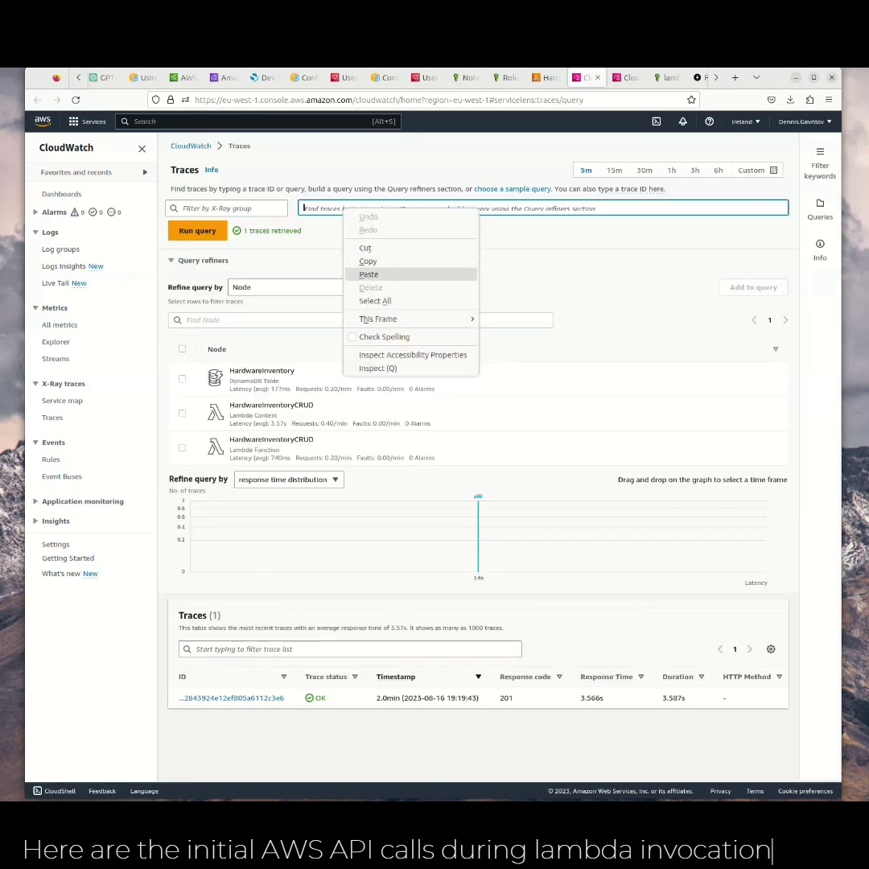
click(369, 274)
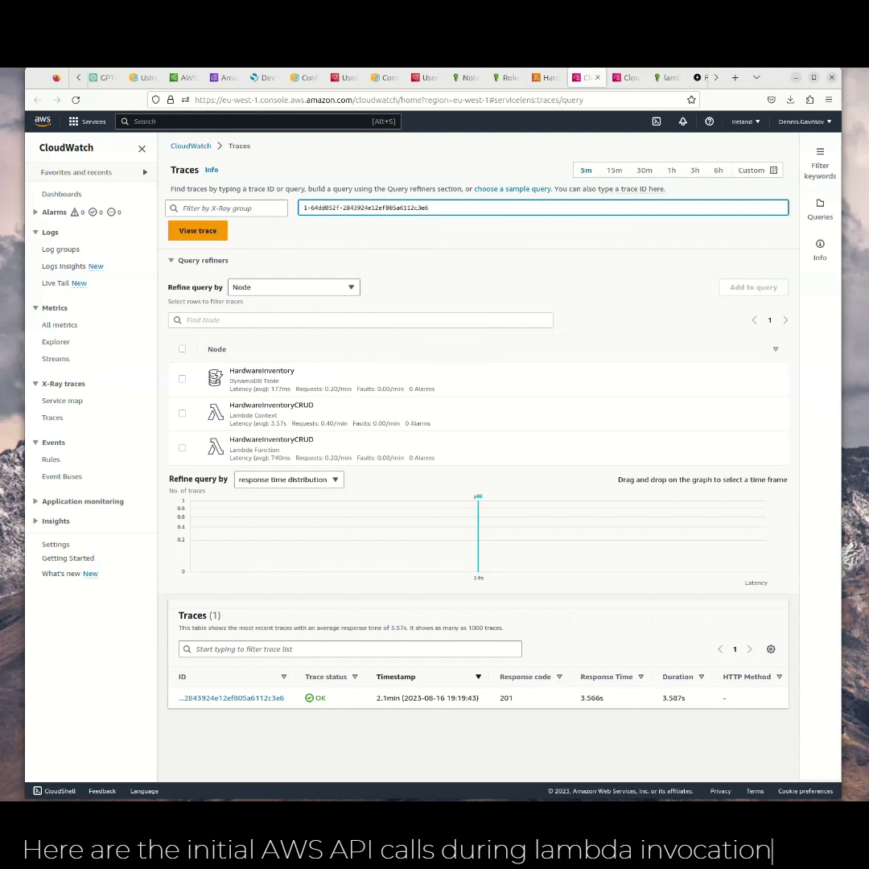
key(Return)
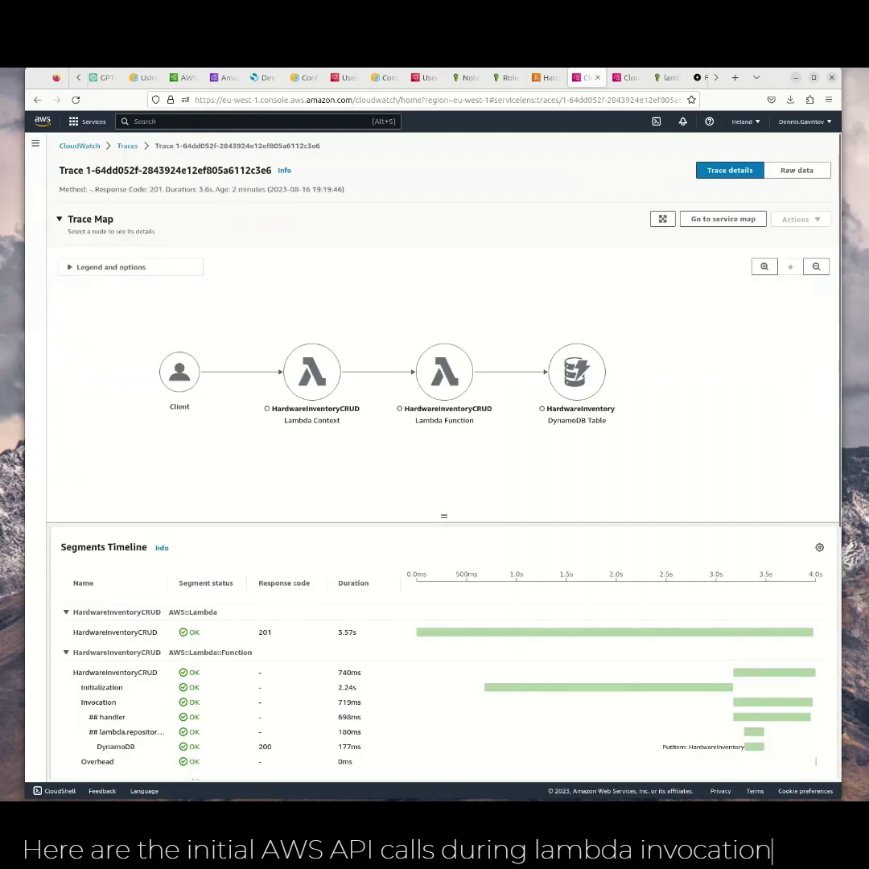
scroll(502, 403, down, 5)
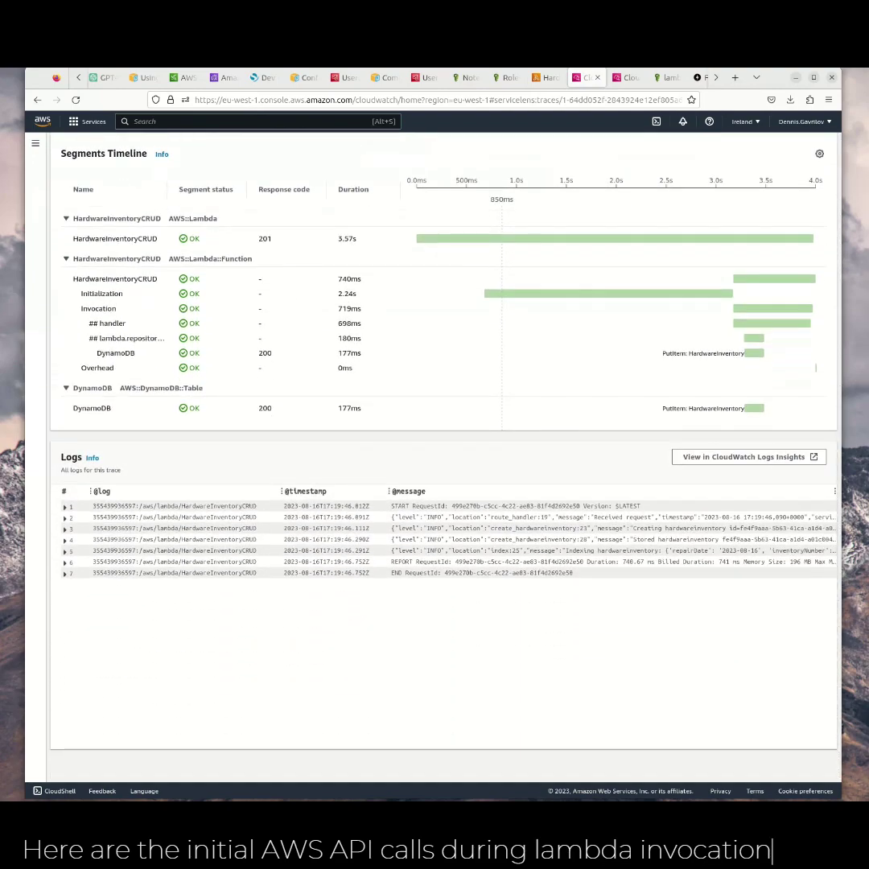
scroll(443, 442, up, 4)
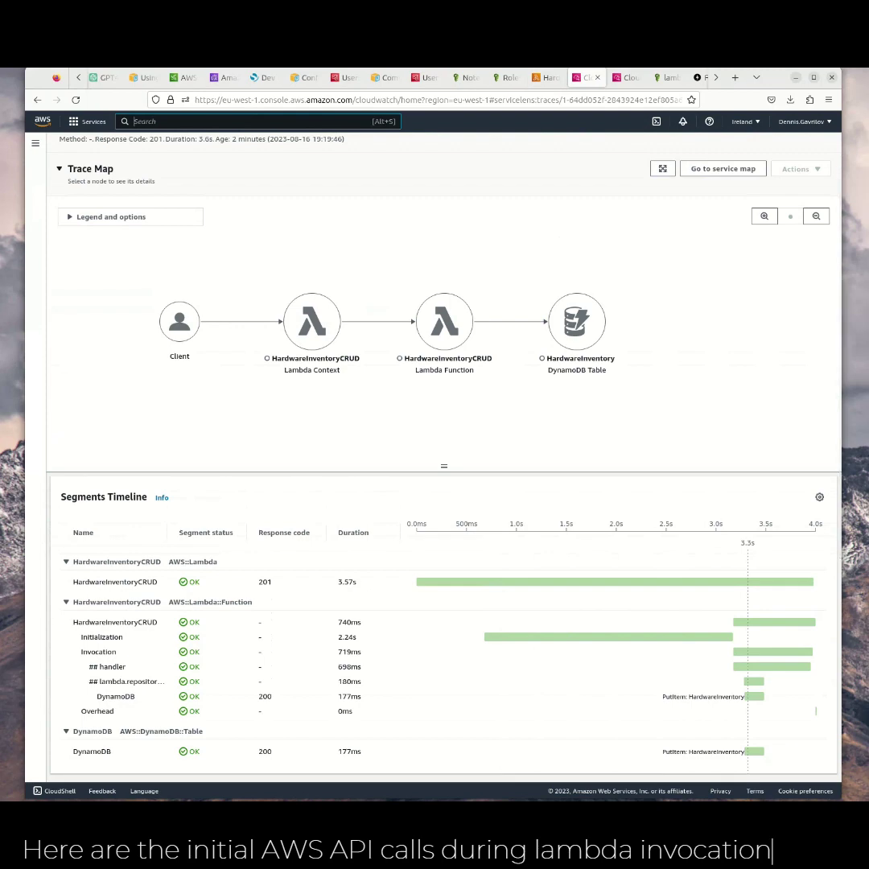
- Go to the CloudWatch service, list all metrics, and open the HardwareManagement custom namespace
key(alt+s)
text(cloudwatch)
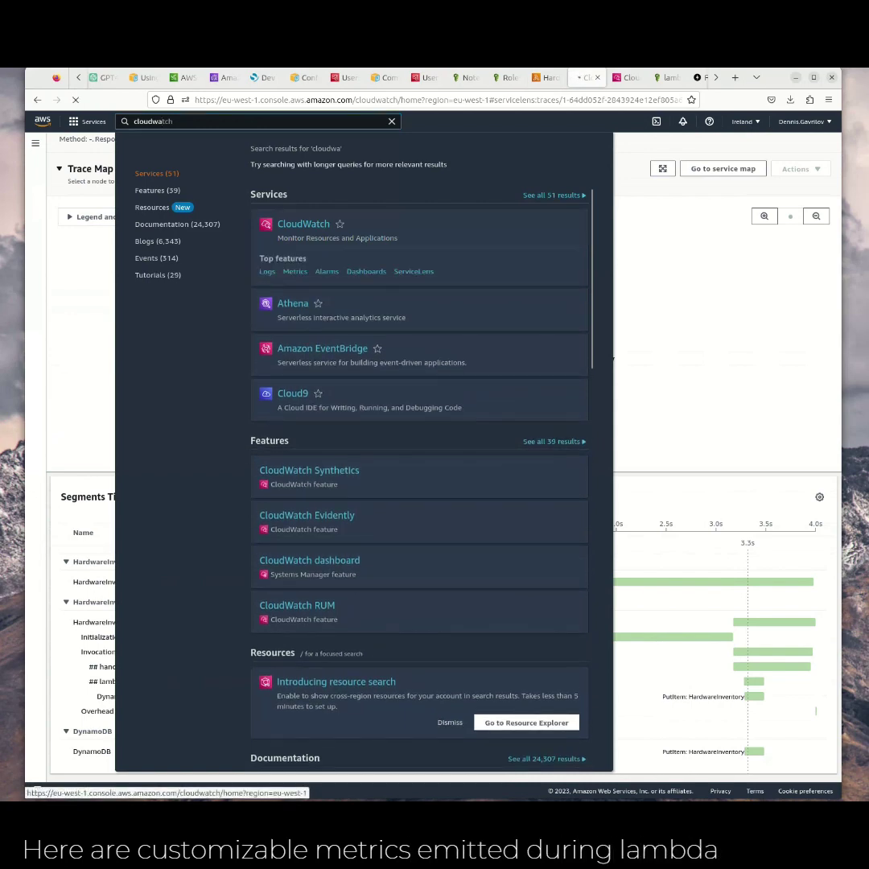
key(Return)
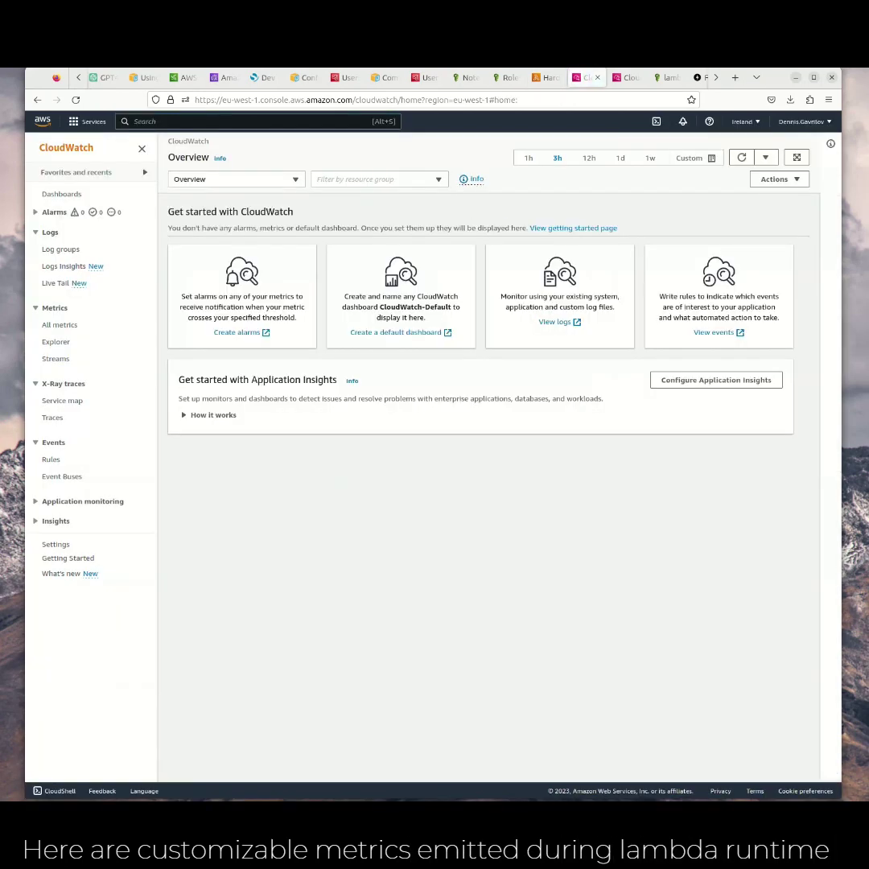
click(59, 325)
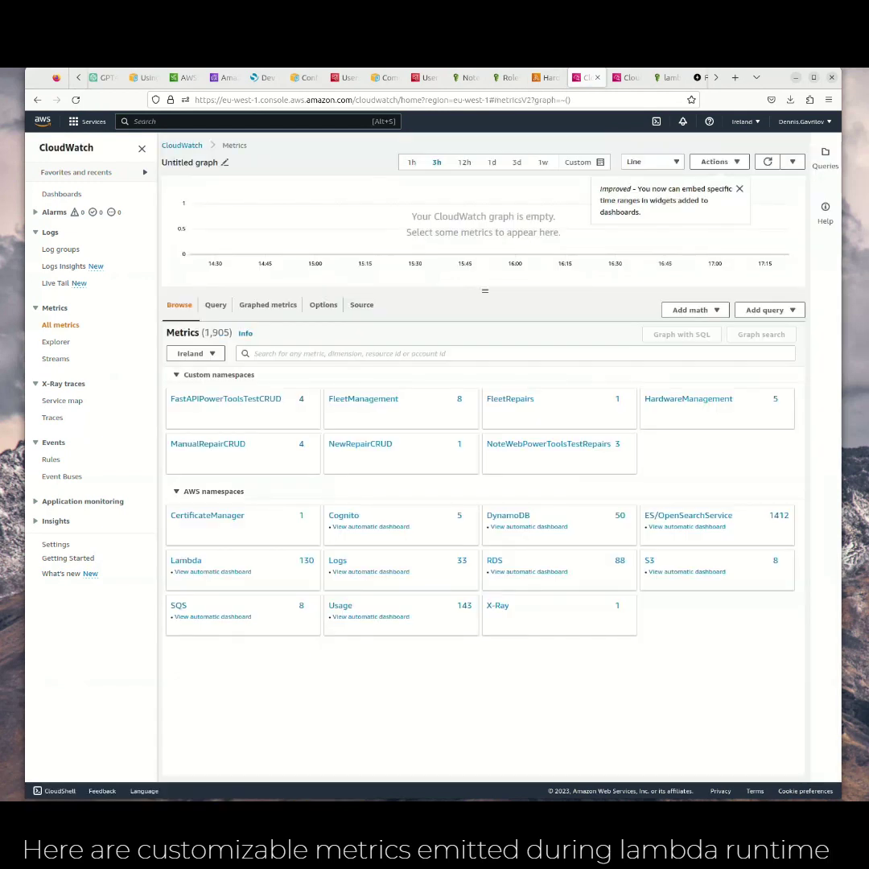
click(688, 398)
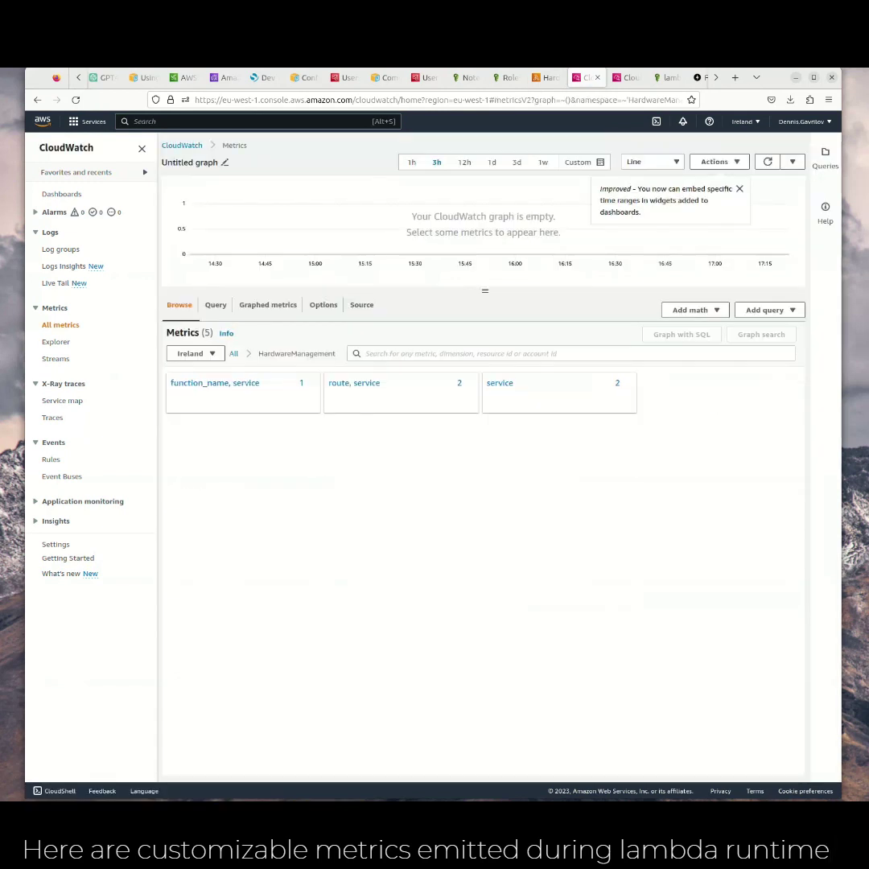
- Within HardwareManagement, view the metrics grouped by function_name and service, and those grouped by route and service
click(215, 383)
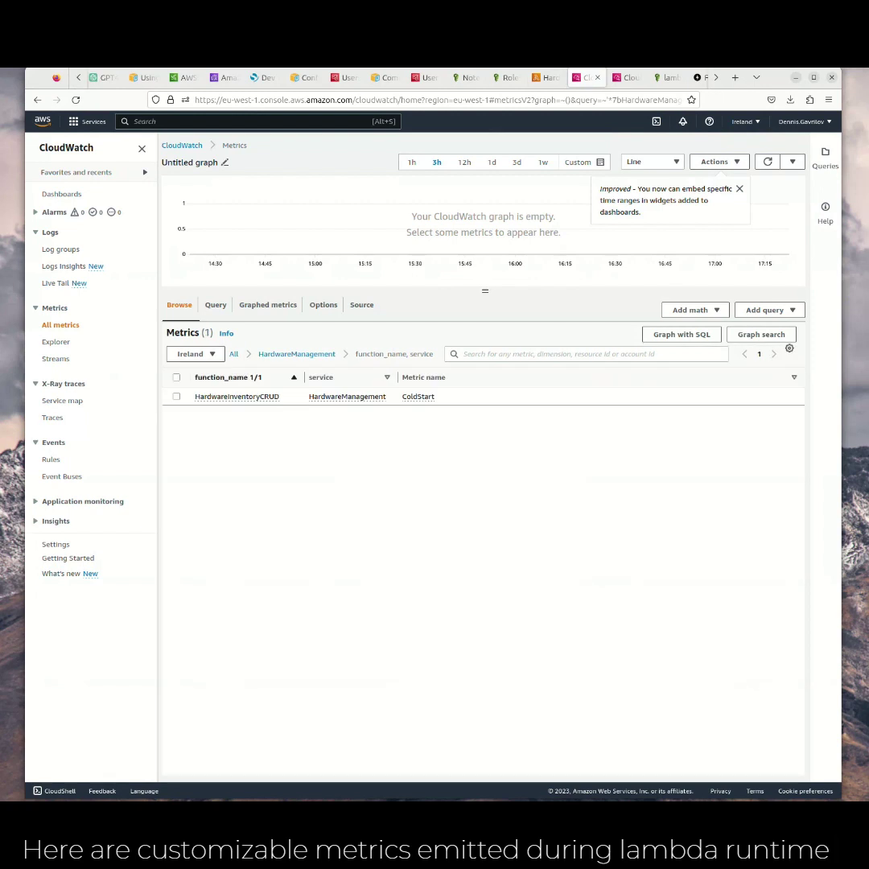
click(296, 353)
click(355, 383)
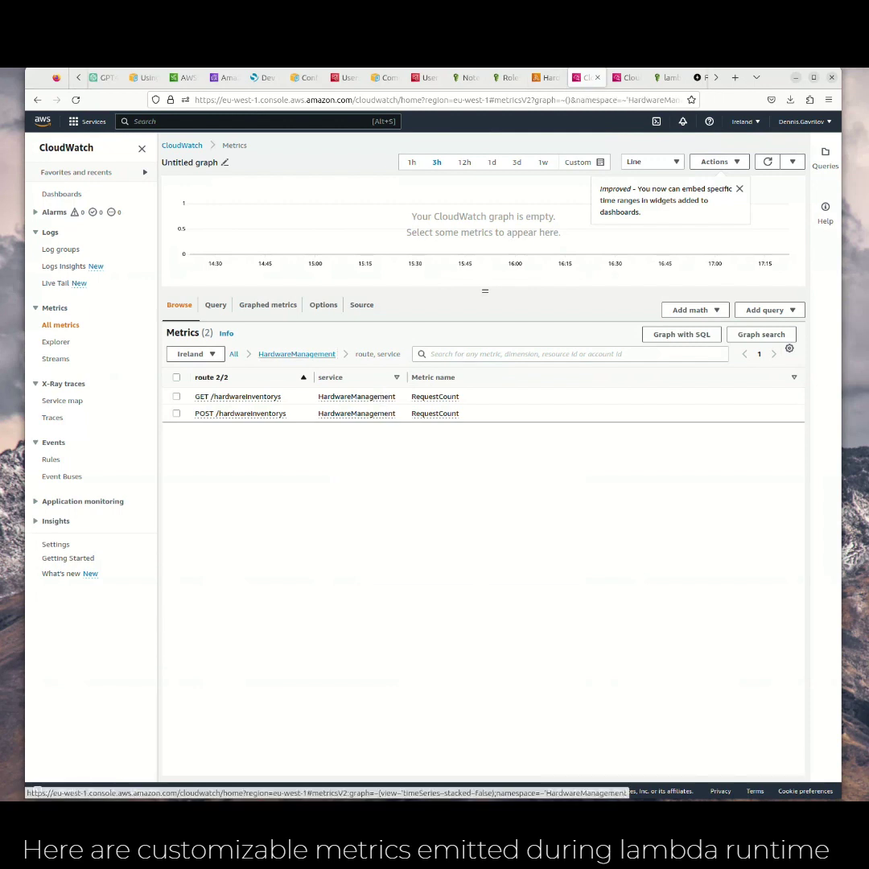
- Graph the UnhandledExceptions and CreatedHardwareInventorys metrics from the service dimension of HardwareManagement and dismiss the tip covering the graph
click(296, 354)
click(500, 384)
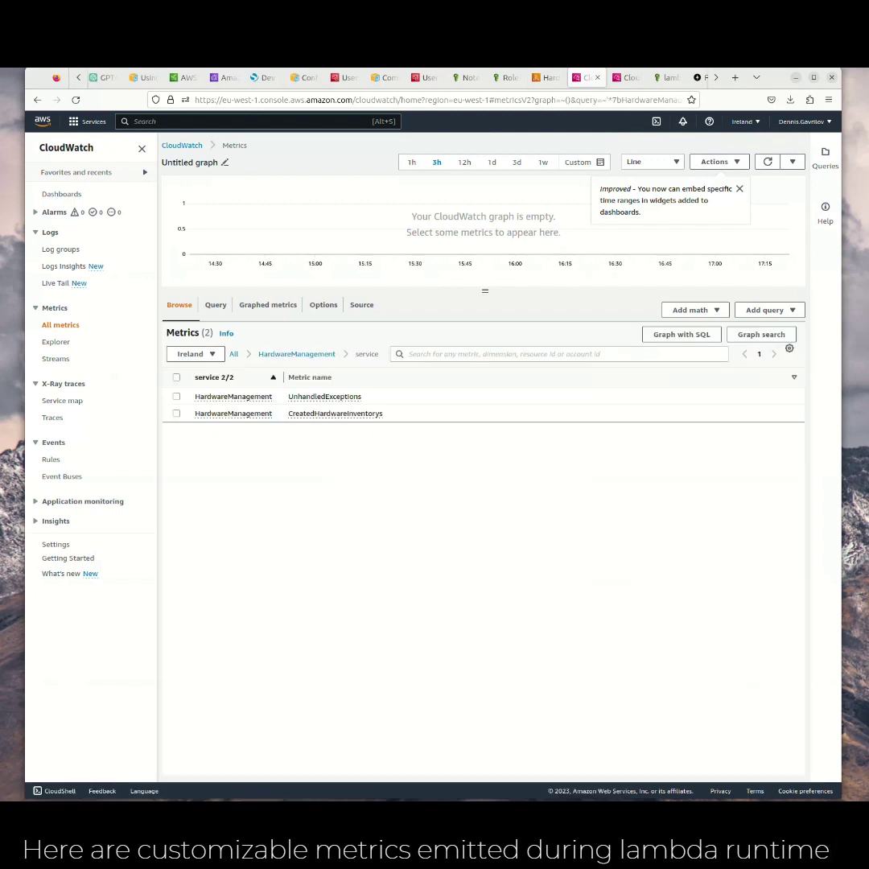
click(177, 376)
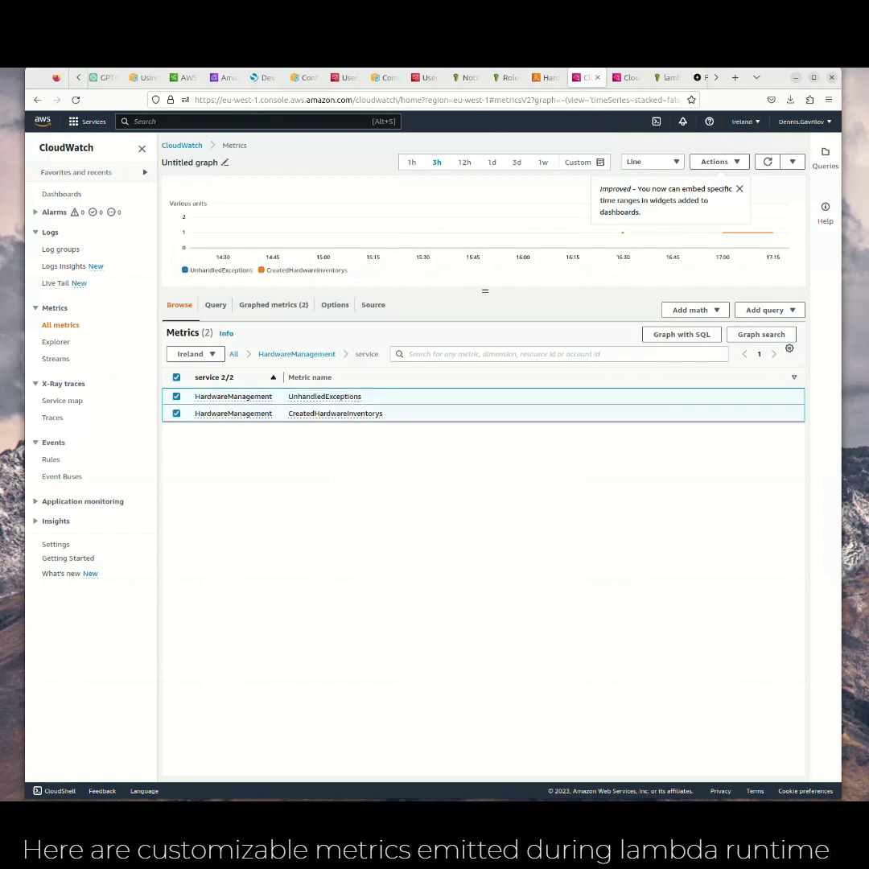
click(740, 188)
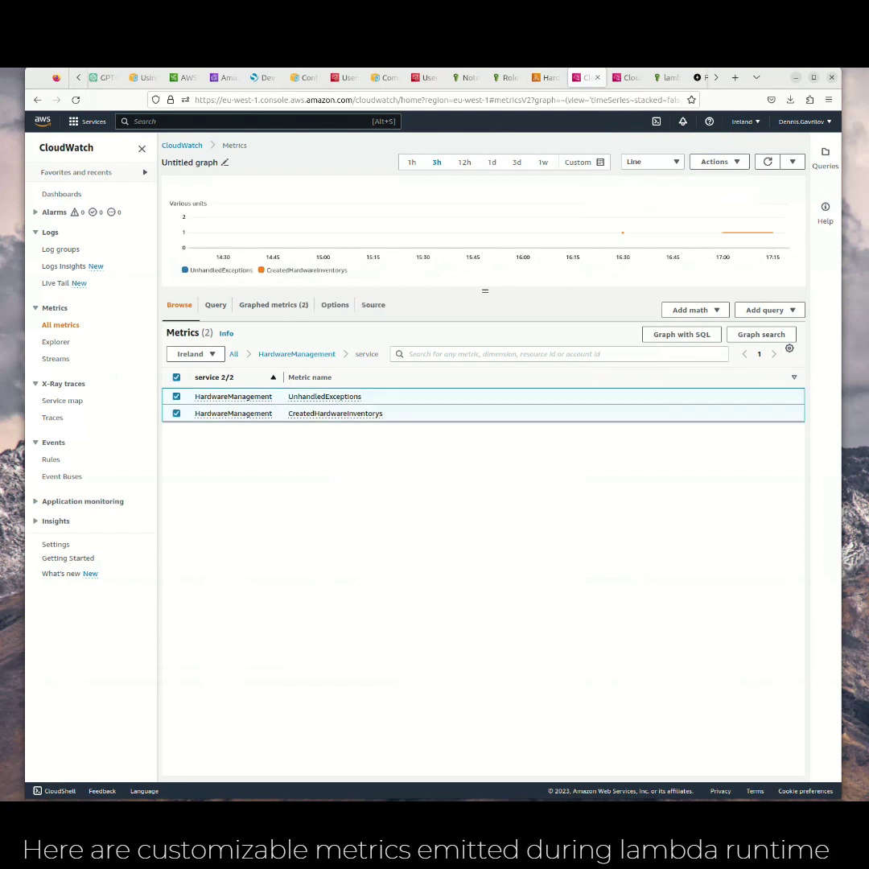
mouse_move(622, 237)
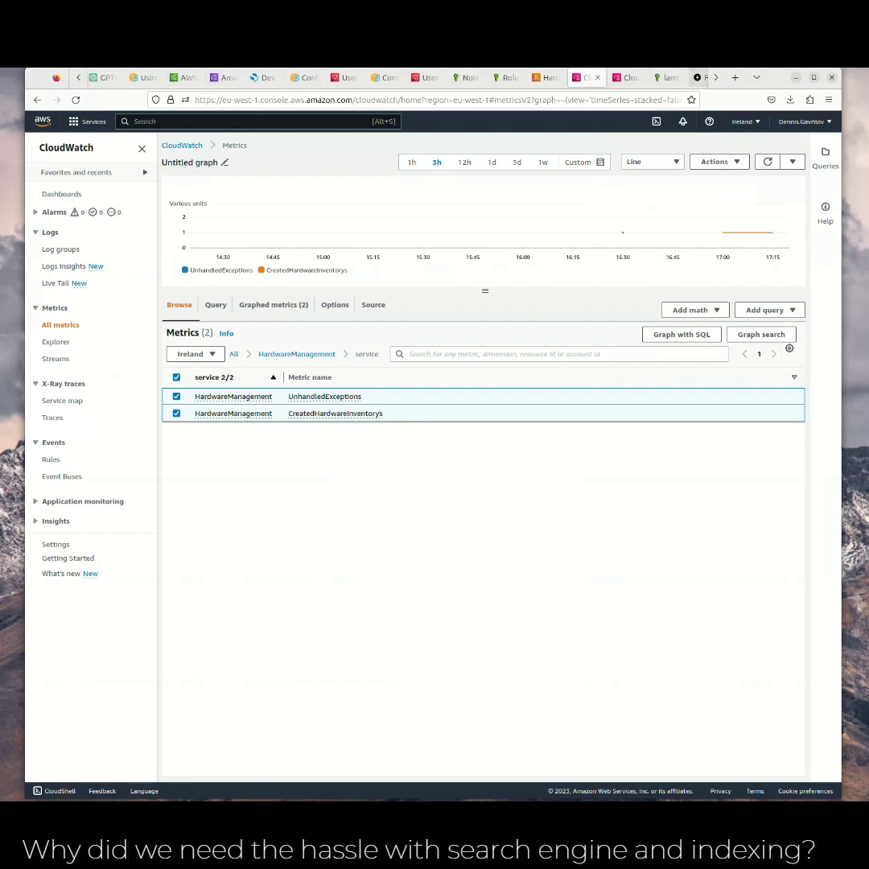
- Return to the FastAPI docs, collapse POST /hardwareinventorys, and enable trying out GET /hardwareinventorys/by_query
click(701, 77)
click(425, 267)
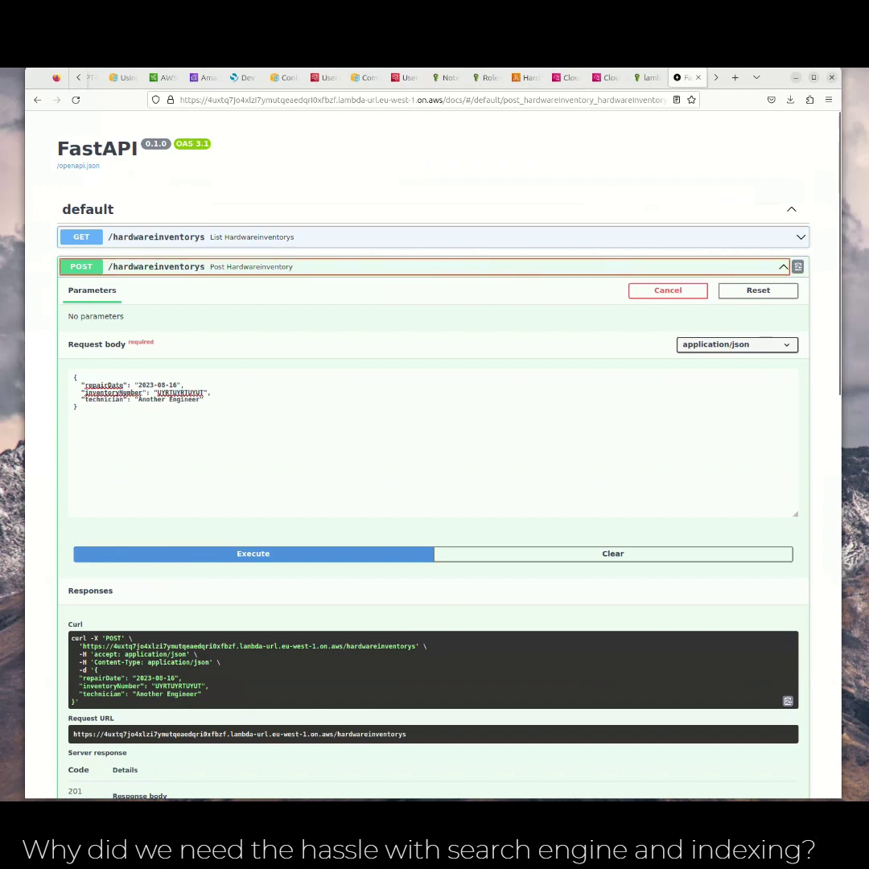
click(670, 266)
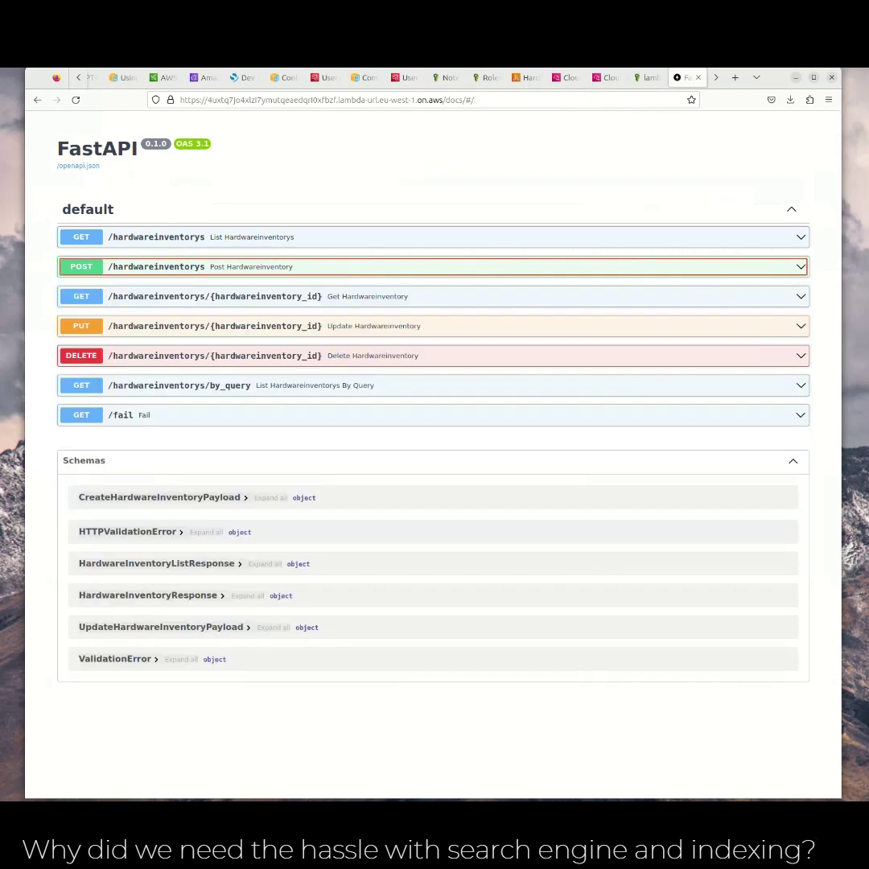
click(797, 386)
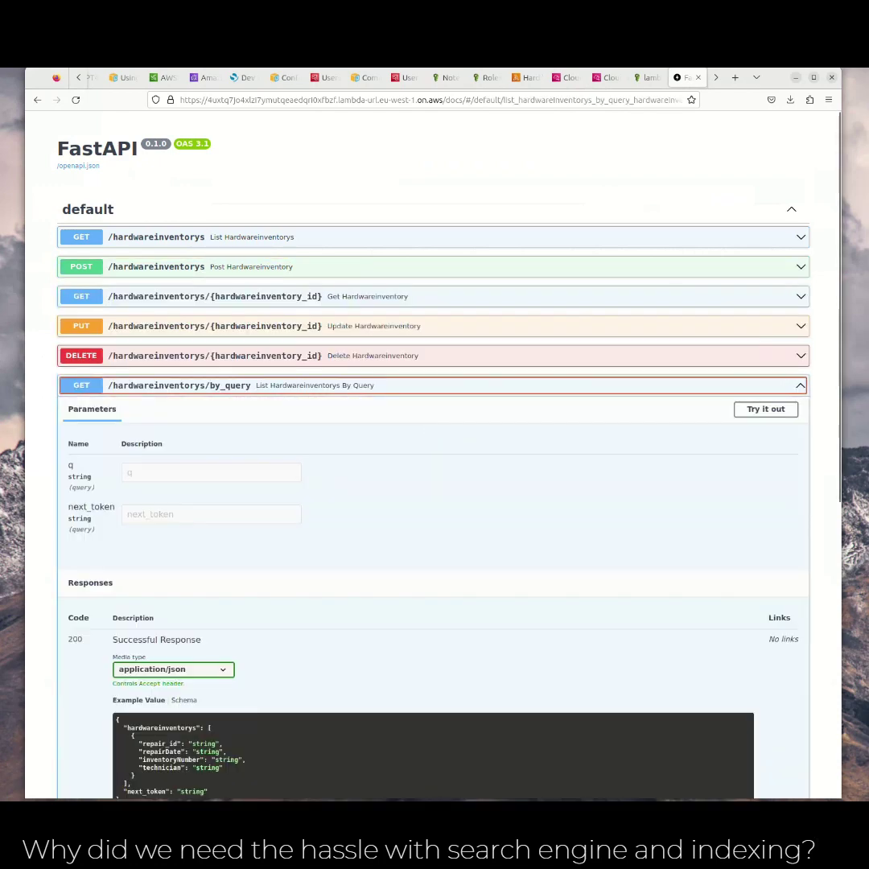
click(766, 409)
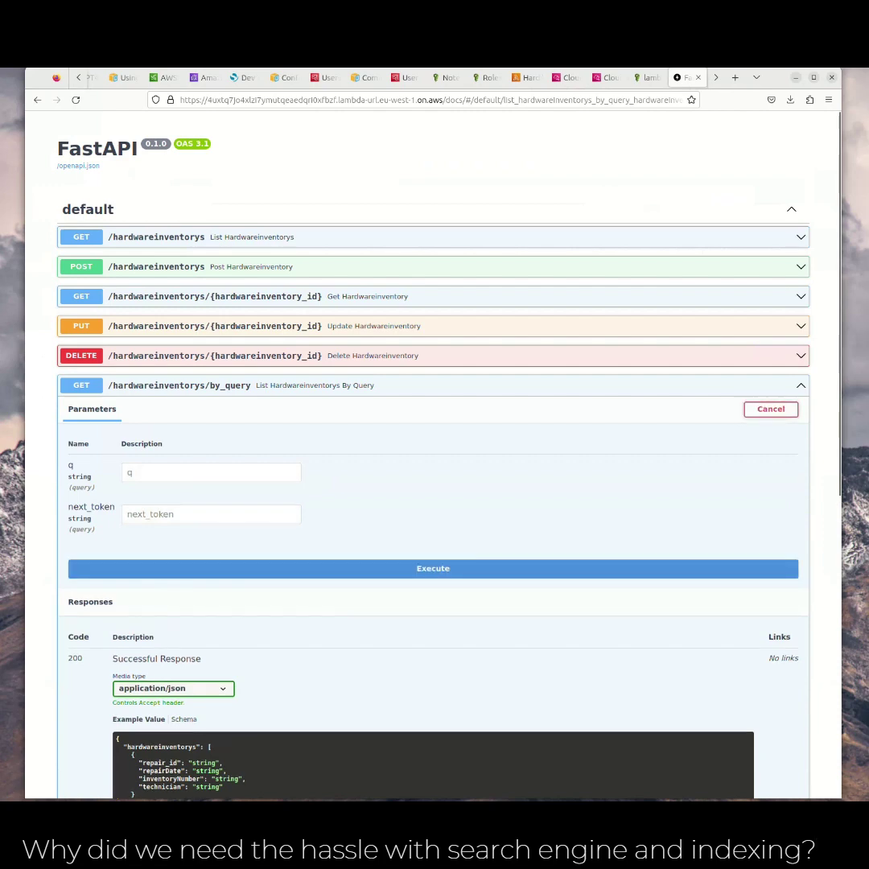
- Set the q parameter to "technician: Another", execute the by_query request, and highlight the record in its response body
click(129, 473)
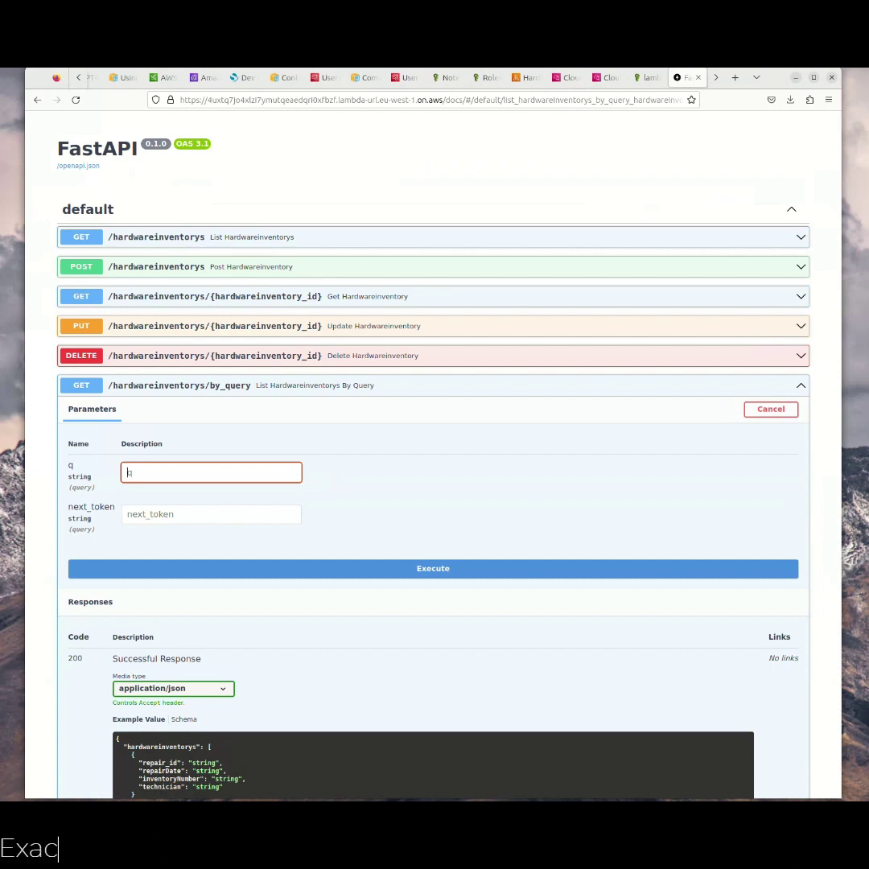
text(technician: Another)
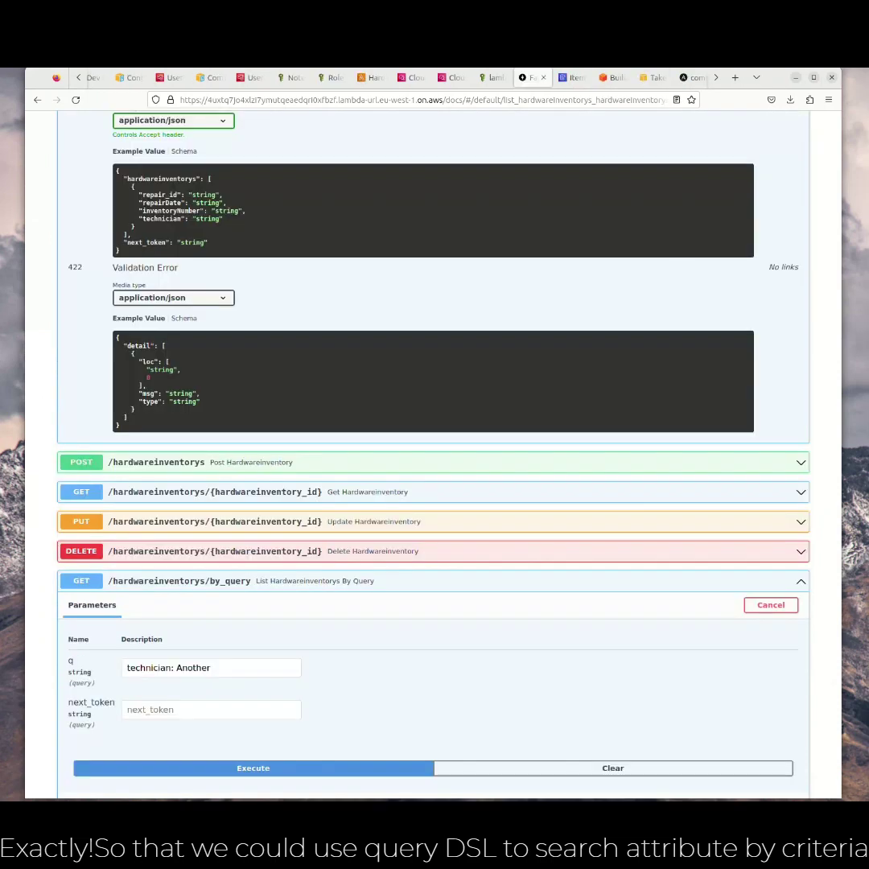
scroll(433, 450, down, 4)
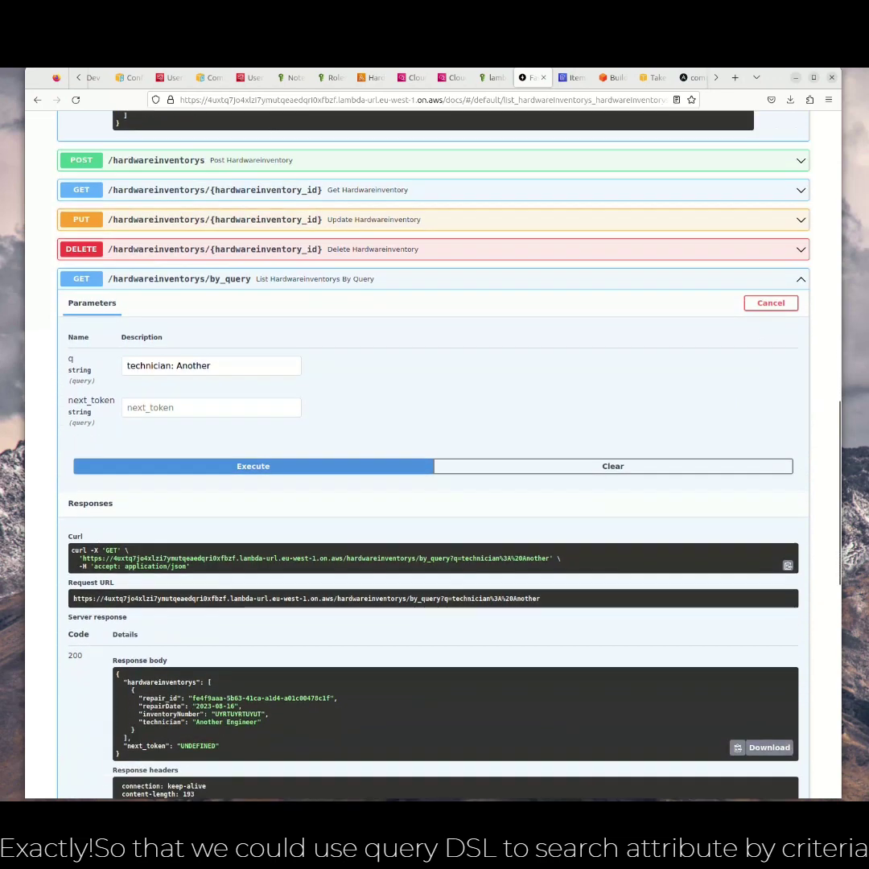
scroll(433, 450, down, 1)
scroll(433, 451, down, 1)
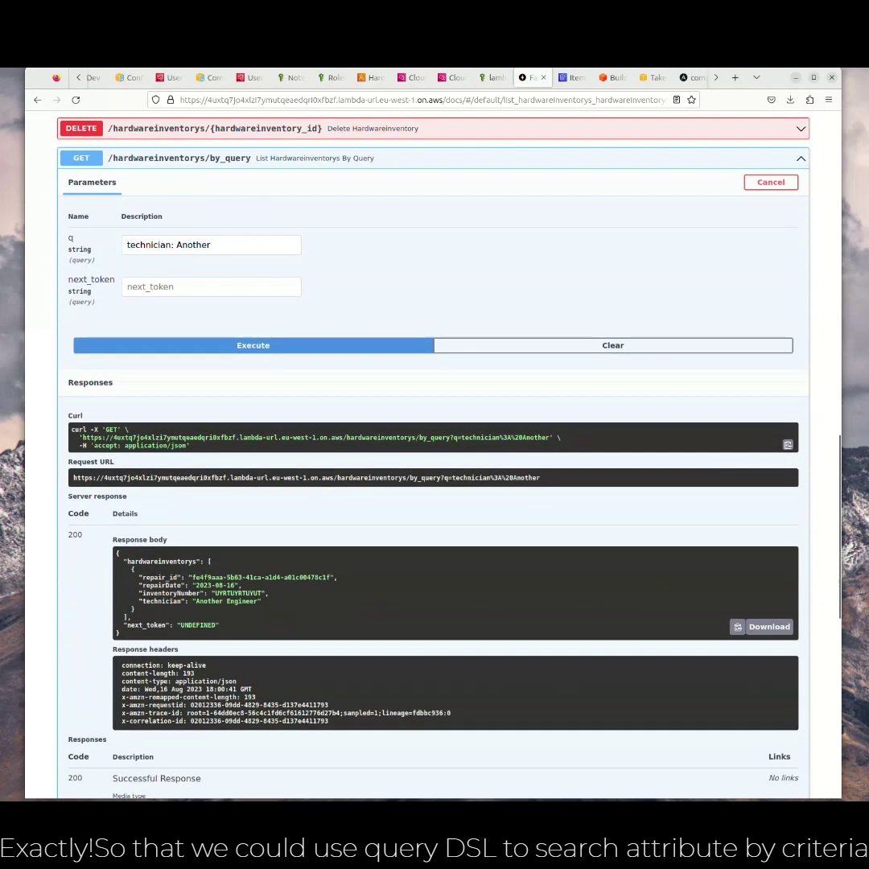
double_click(193, 245)
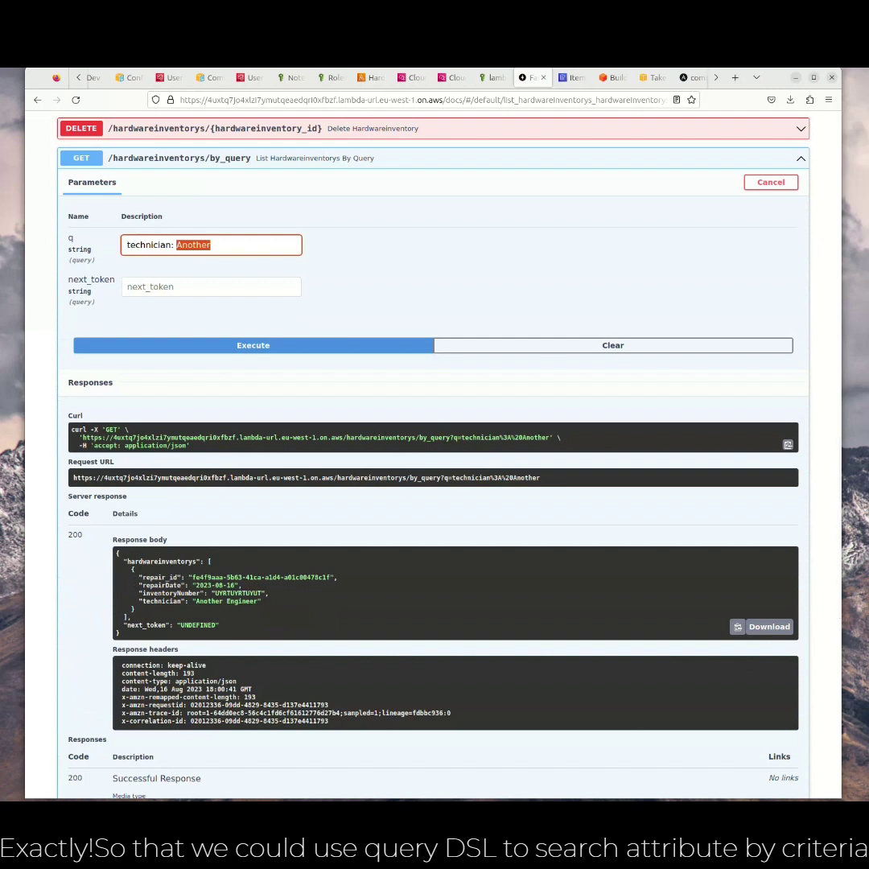
drag(136, 610, 127, 569)
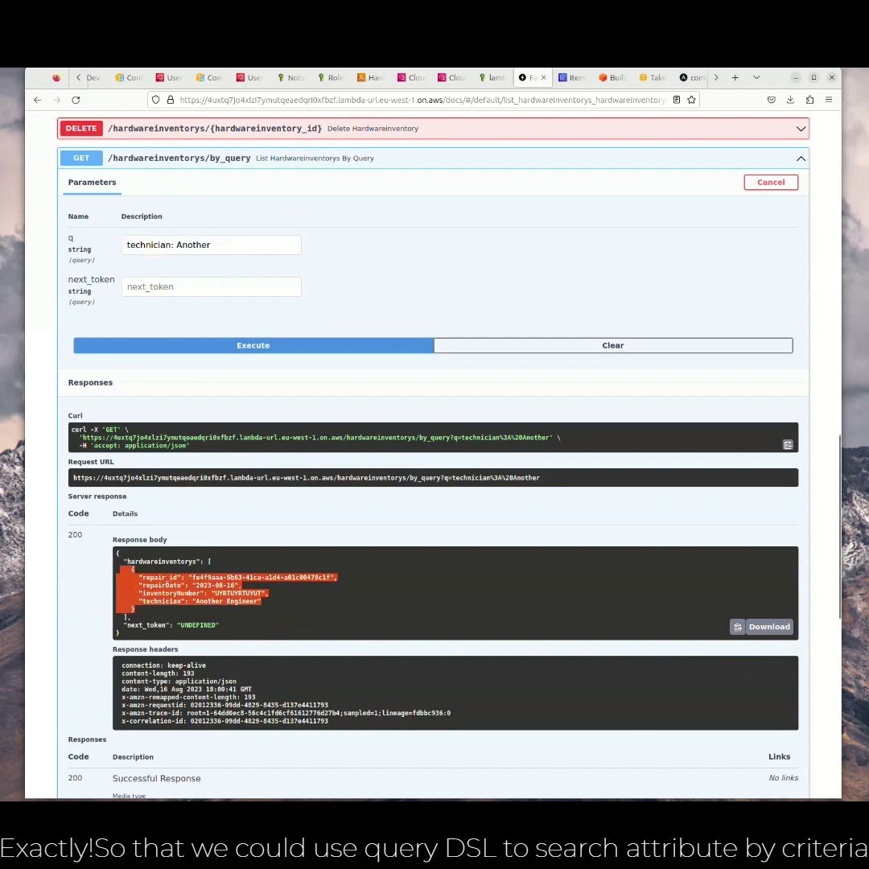
- Change q to "technician: *", execute the by_query request again, and highlight the returned records
double_click(193, 245)
text(*)
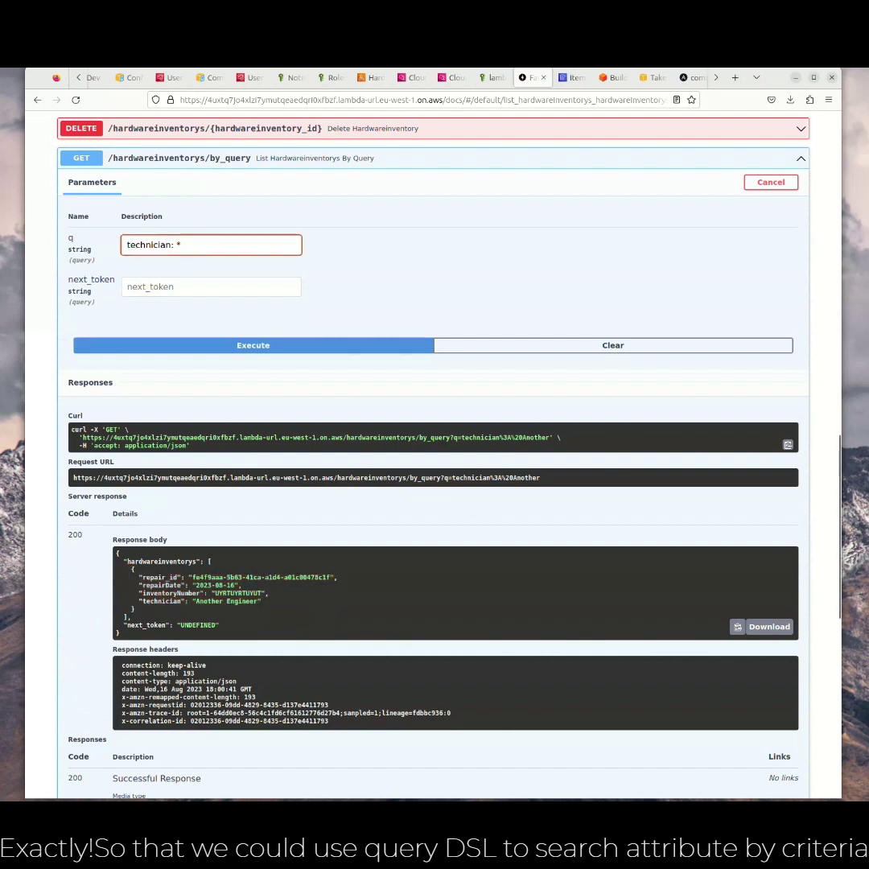
click(253, 345)
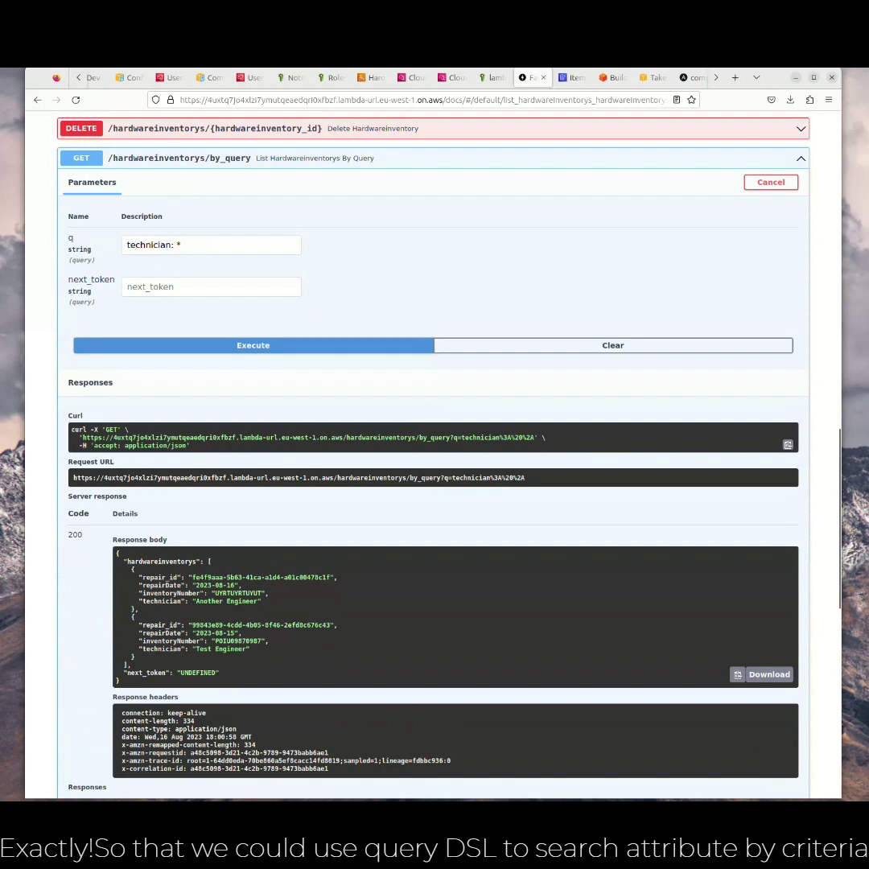
drag(136, 657, 118, 568)
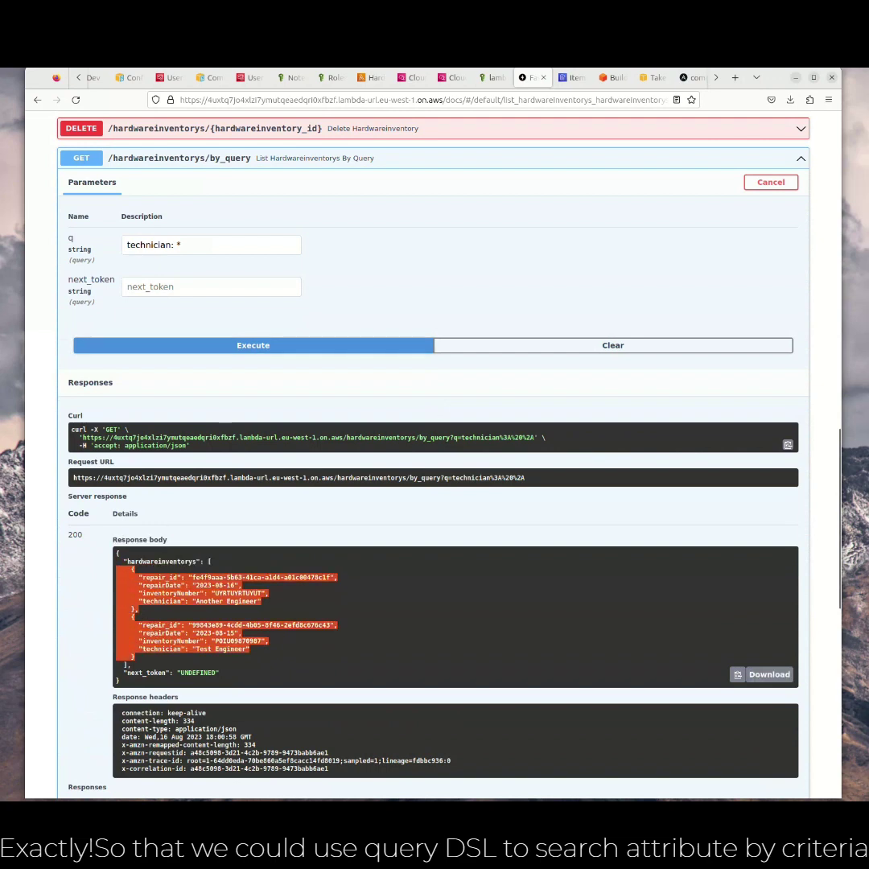